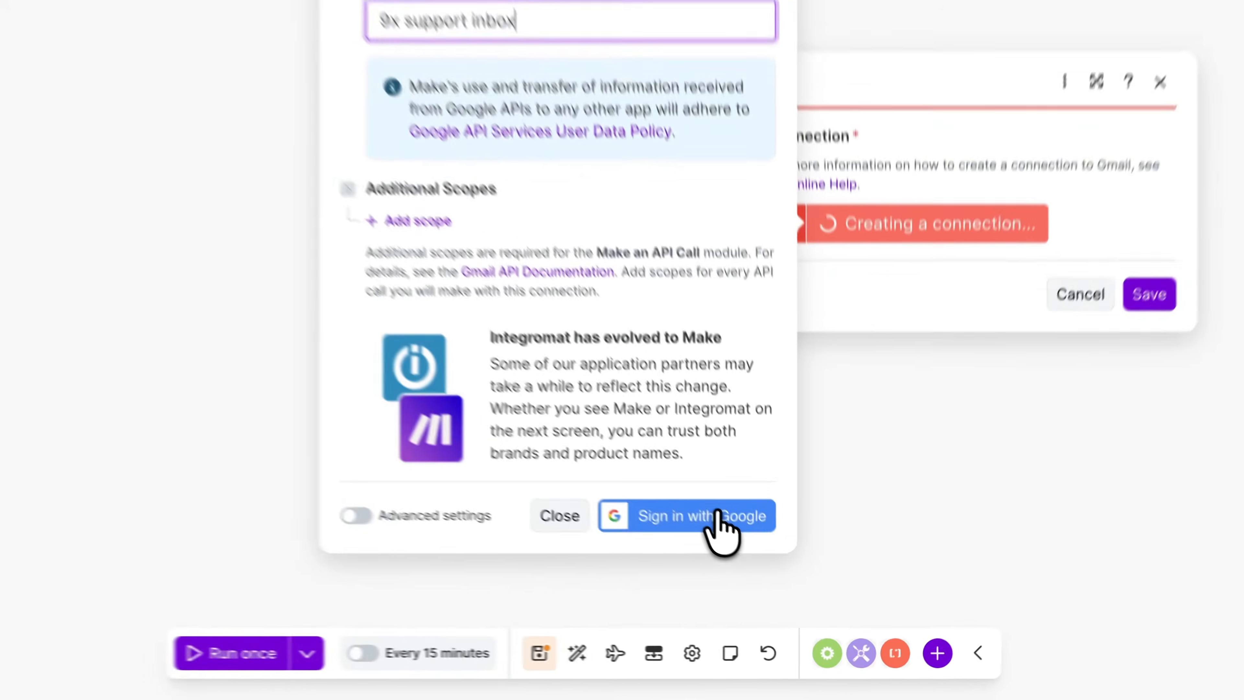
- Sign in with Google for the Gmail connection, grant Make access to all requested Gmail permissions, and continue
left_click(732, 336)
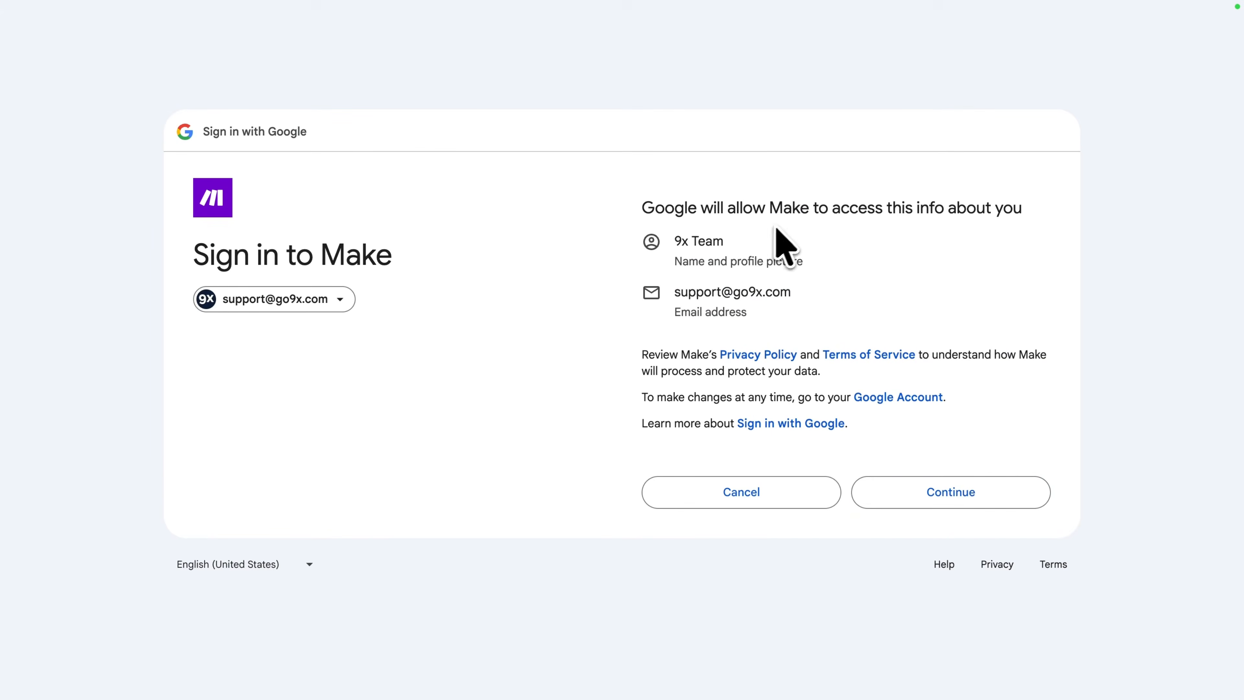
left_click(959, 492)
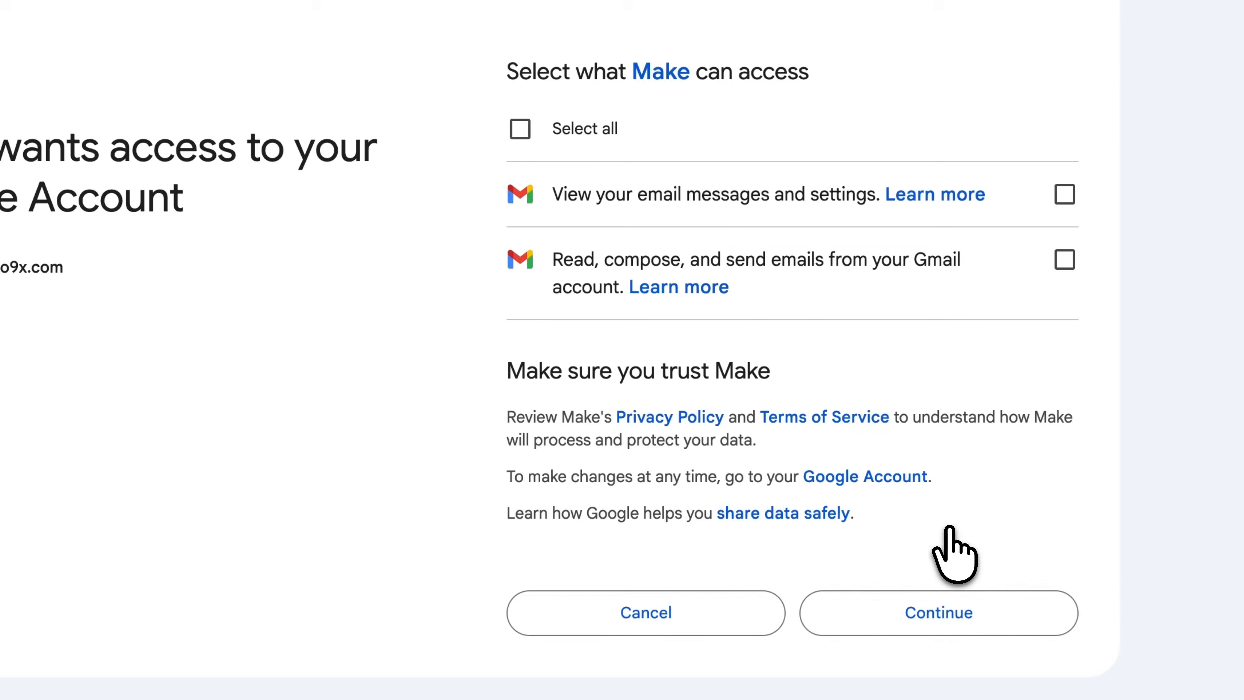
left_click(520, 129)
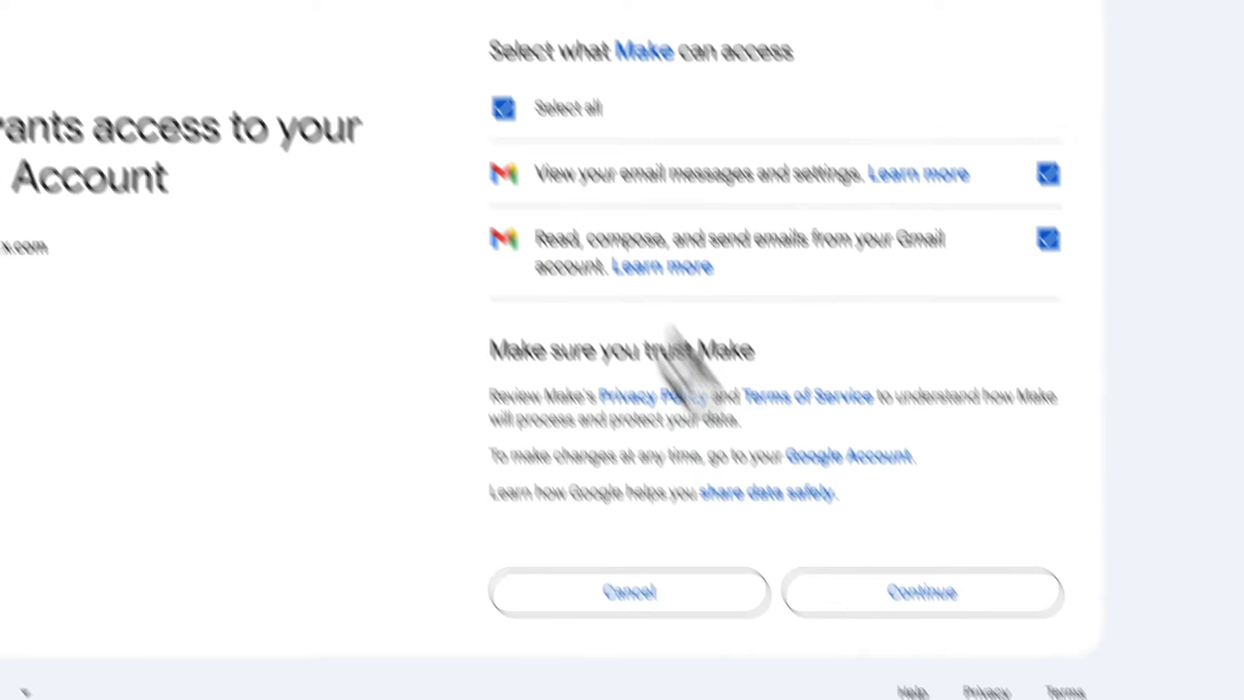
left_click(839, 496)
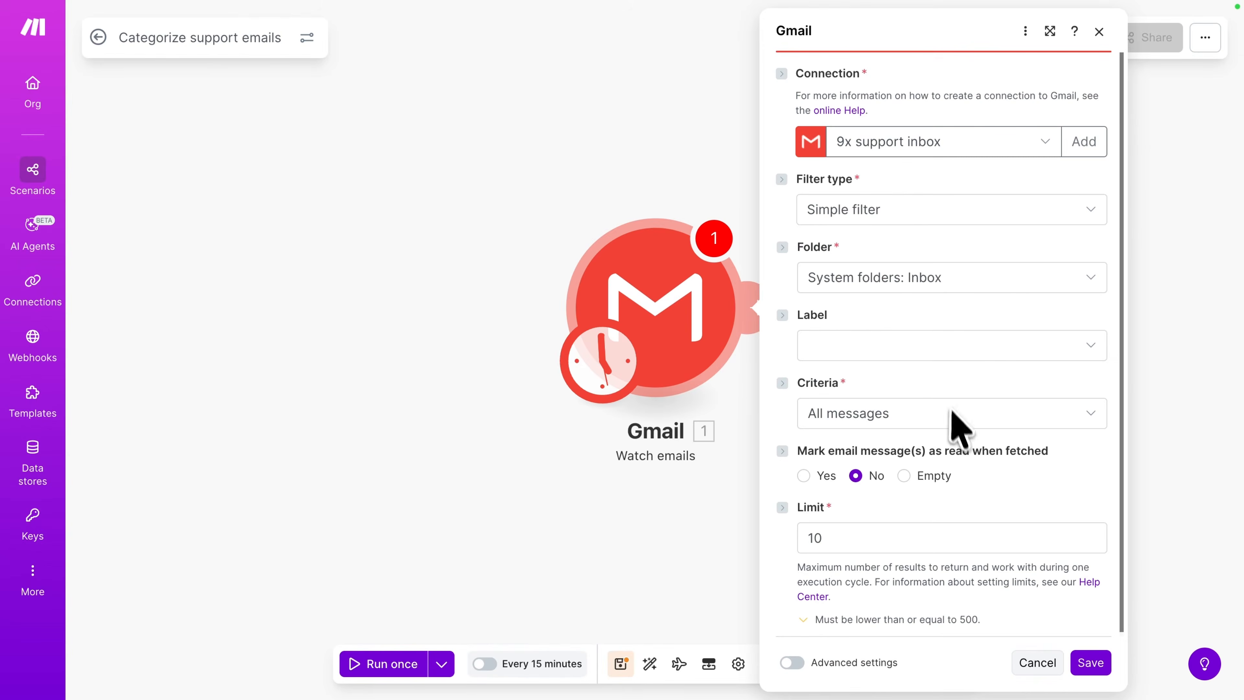
- Save the Gmail Watch emails settings and set the starting point to Choose manually
left_click(1092, 662)
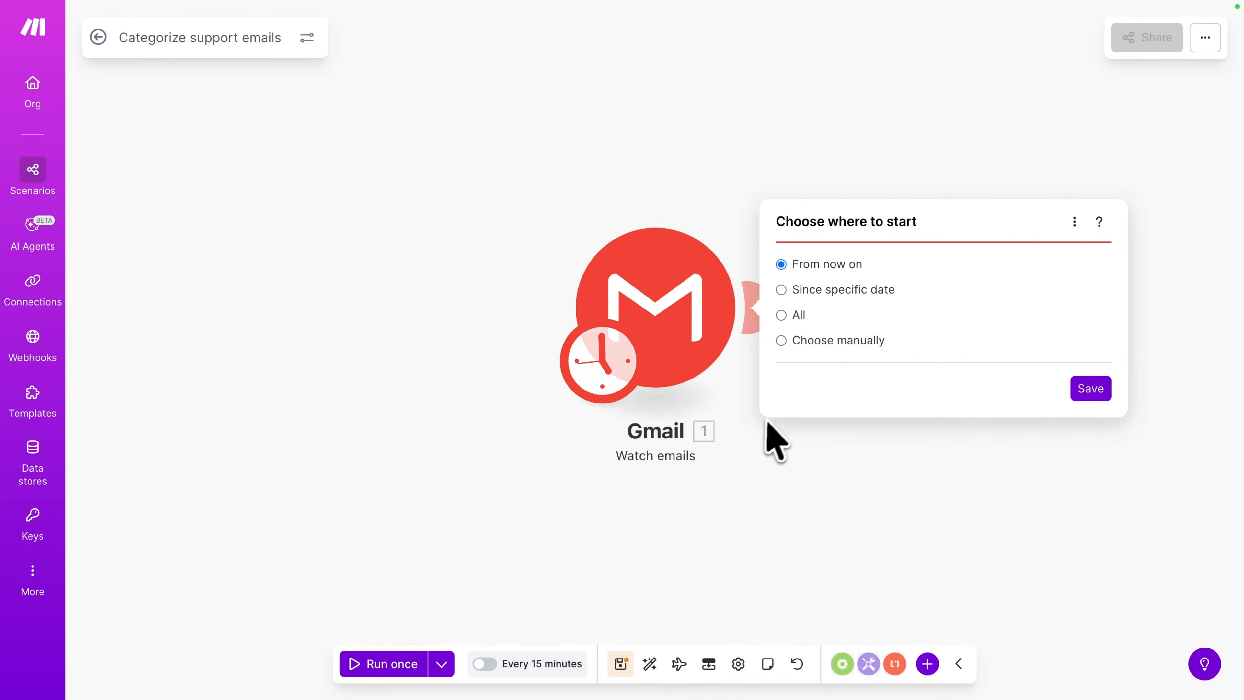
left_click(782, 340)
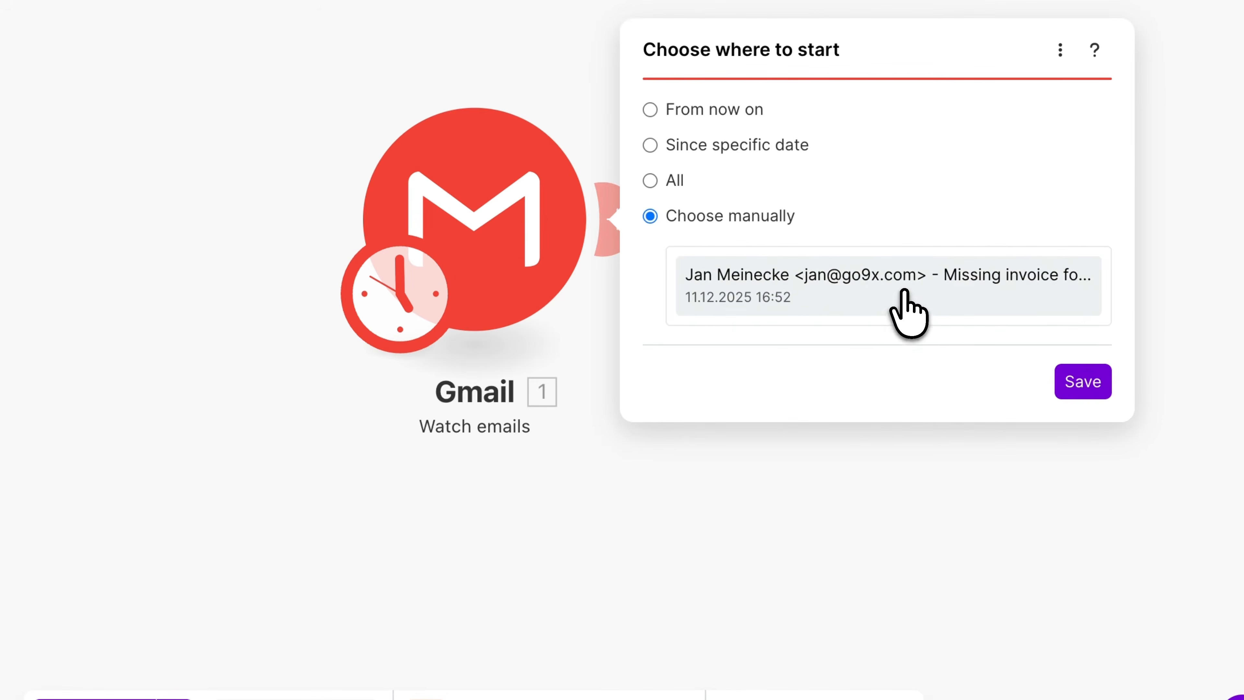
left_click(1079, 385)
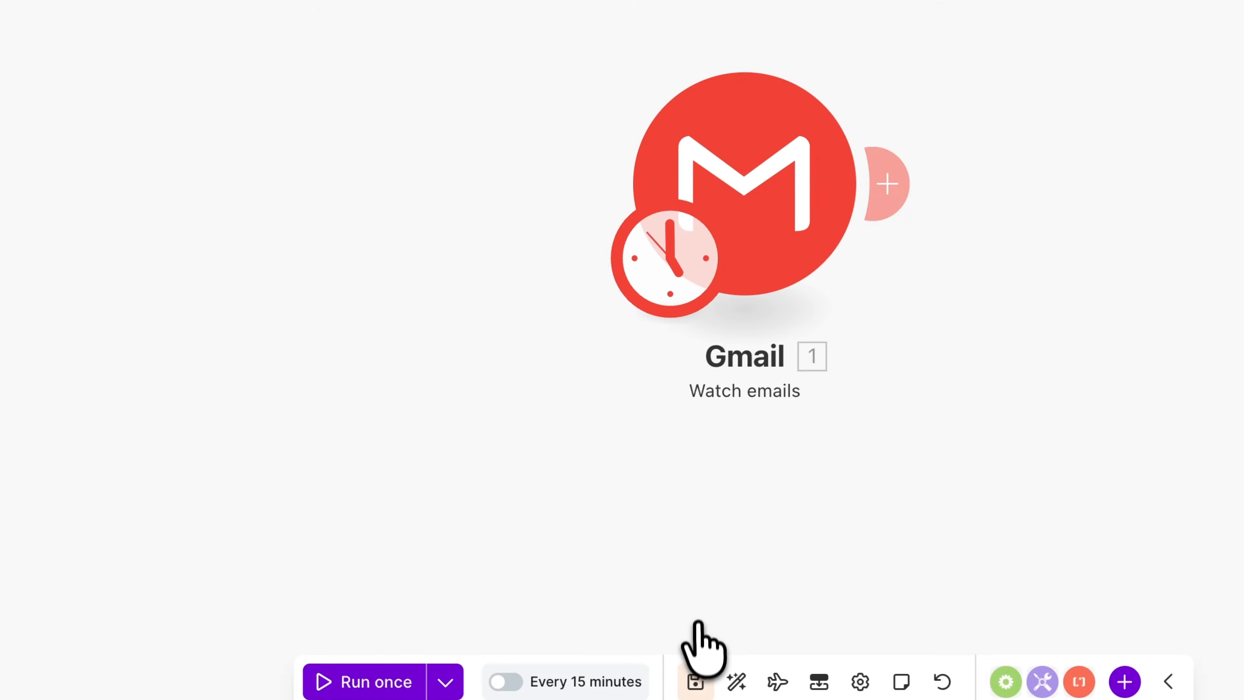
- Run only the Gmail module and review the fetched email's output bundle
right_click(737, 206)
left_click(614, 306)
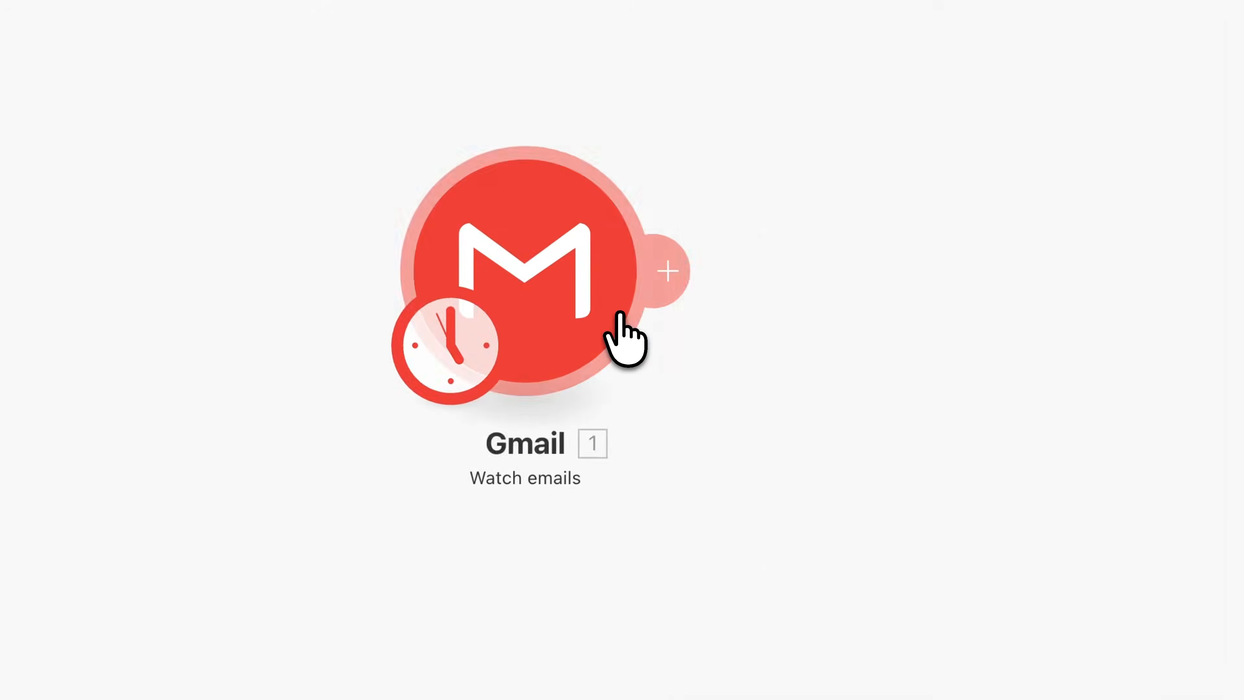
scroll(955, 490, "down", 5)
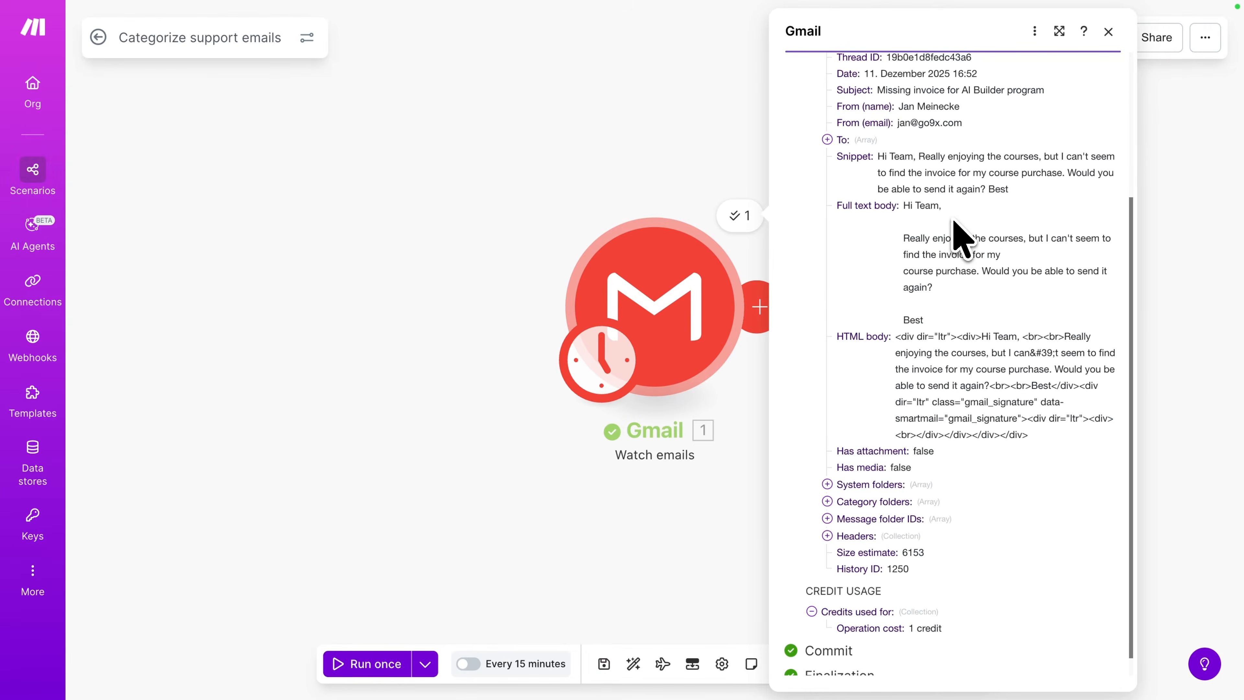
scroll(937, 209, "up", 1)
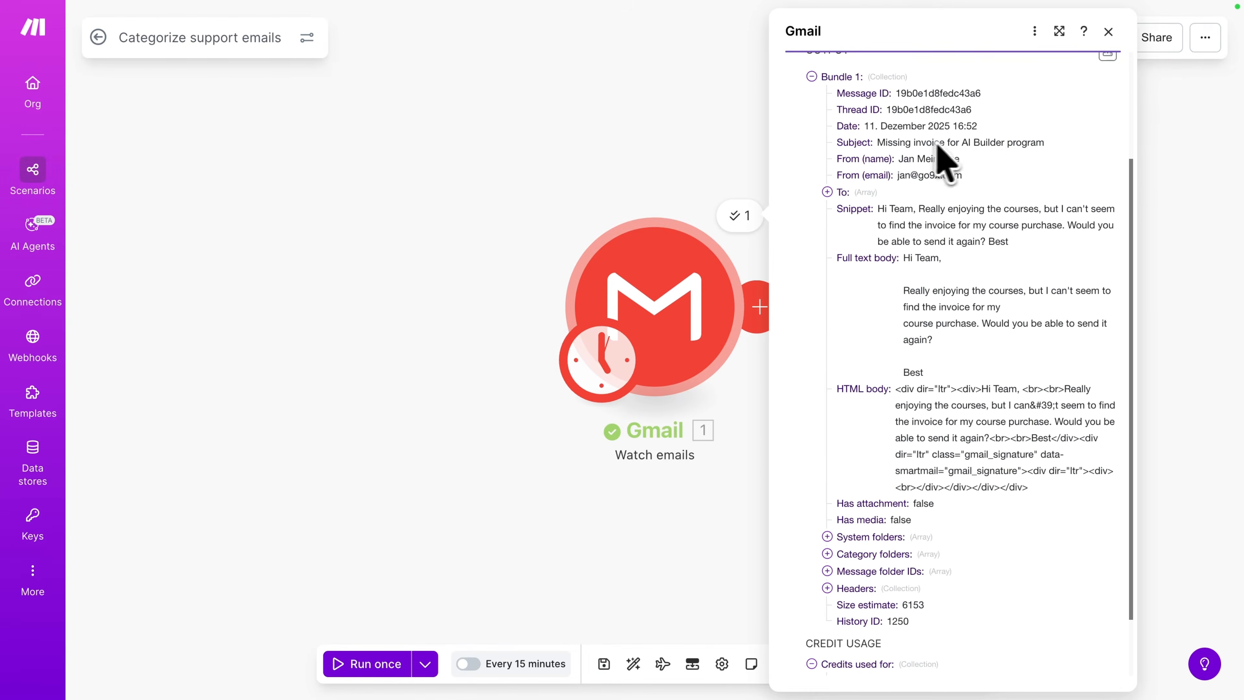
scroll(1003, 143, "down", 2)
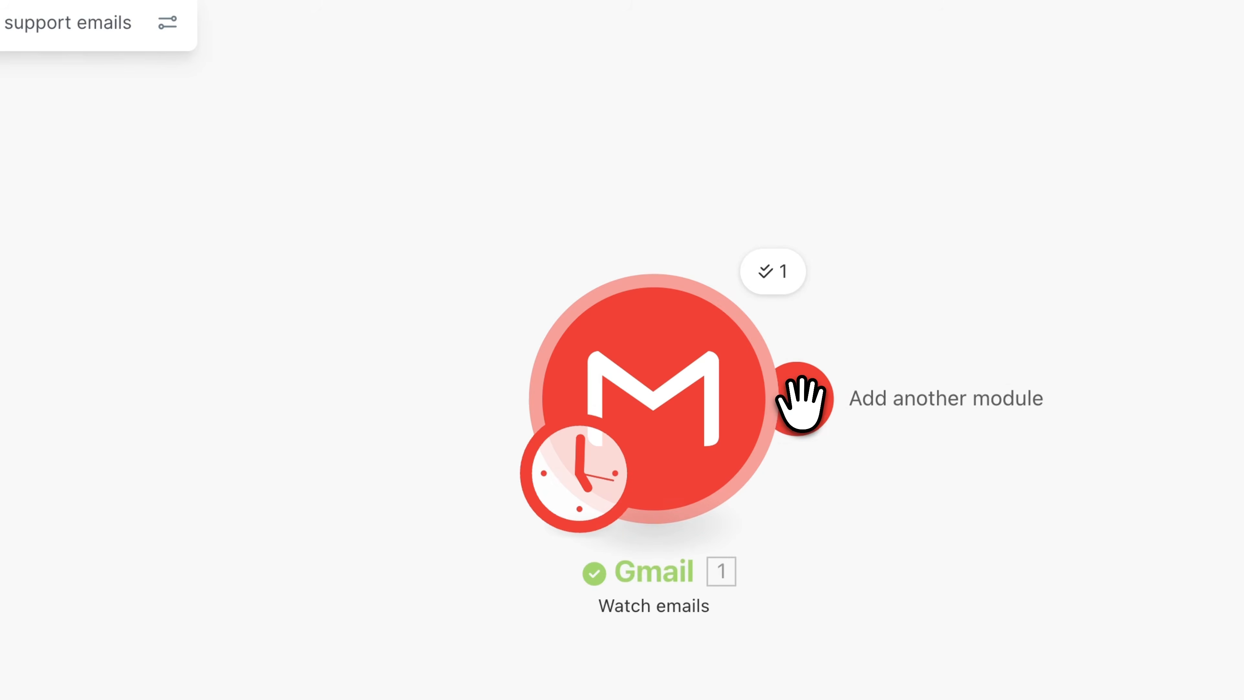
- Add an OpenAI (ChatGPT) Generate a completion module after the Gmail module, searching for chatgpt
left_click(801, 401)
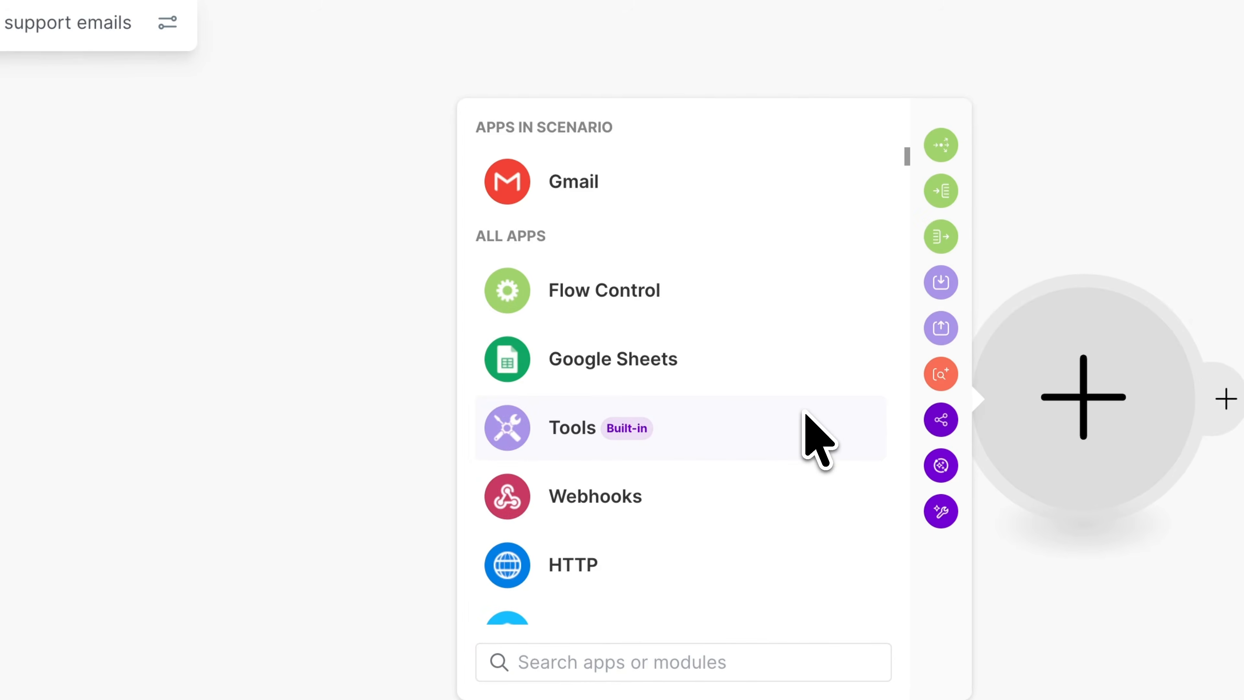
type("chatgpt")
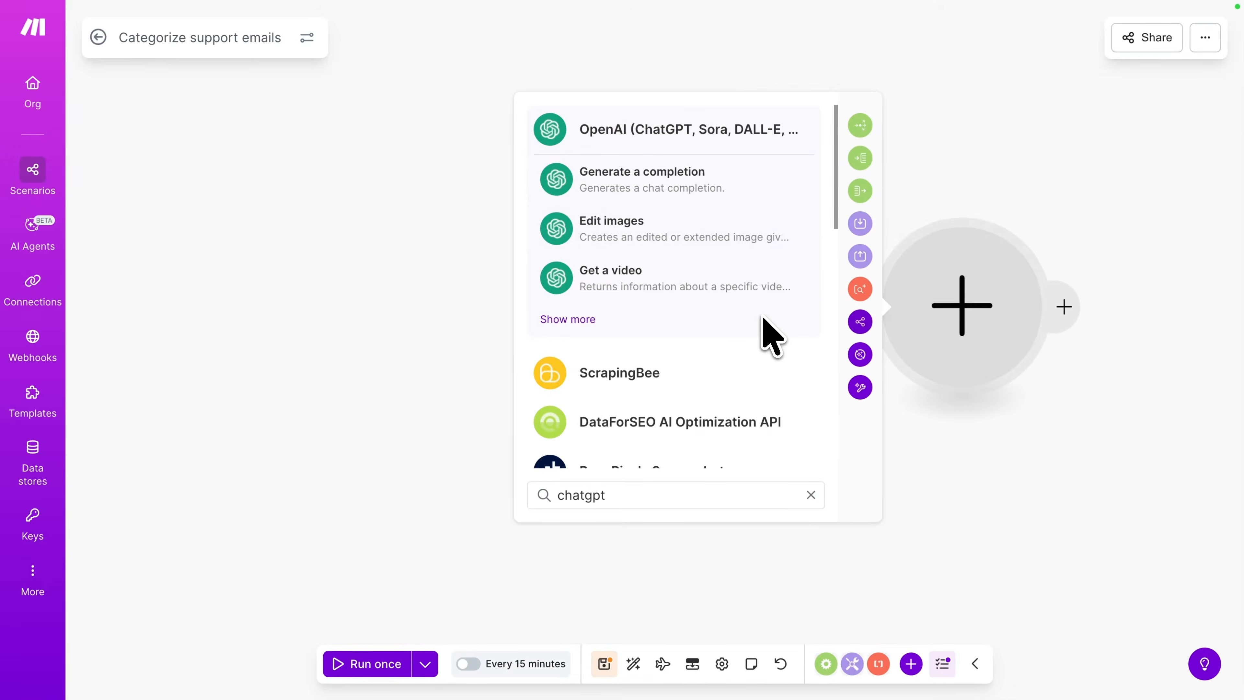
left_click(656, 176)
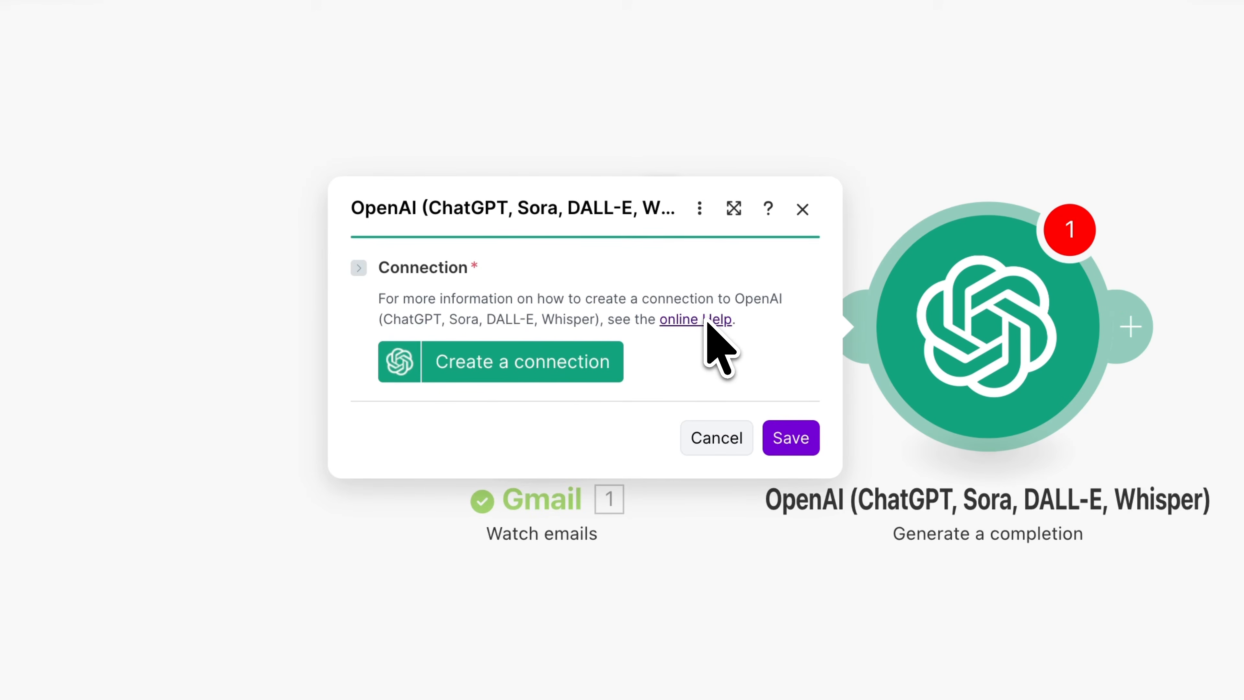
- Start creating a new OpenAI connection and paste the API key into its field
left_click(551, 366)
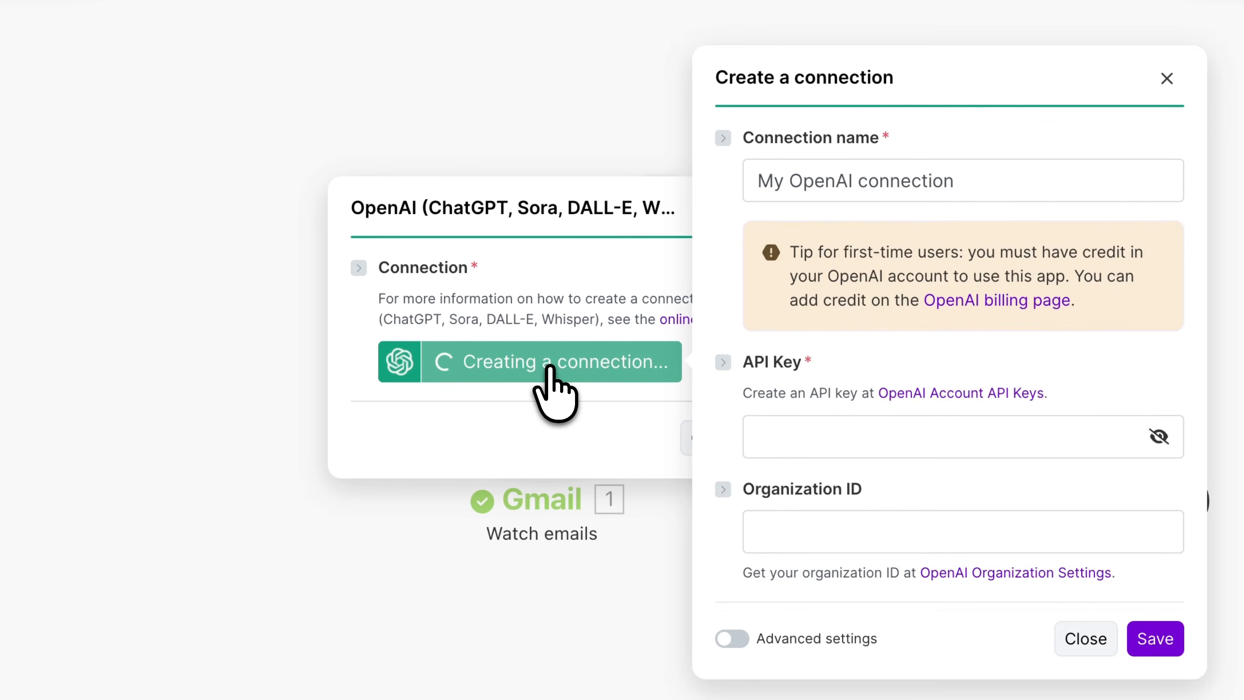
left_click(825, 443)
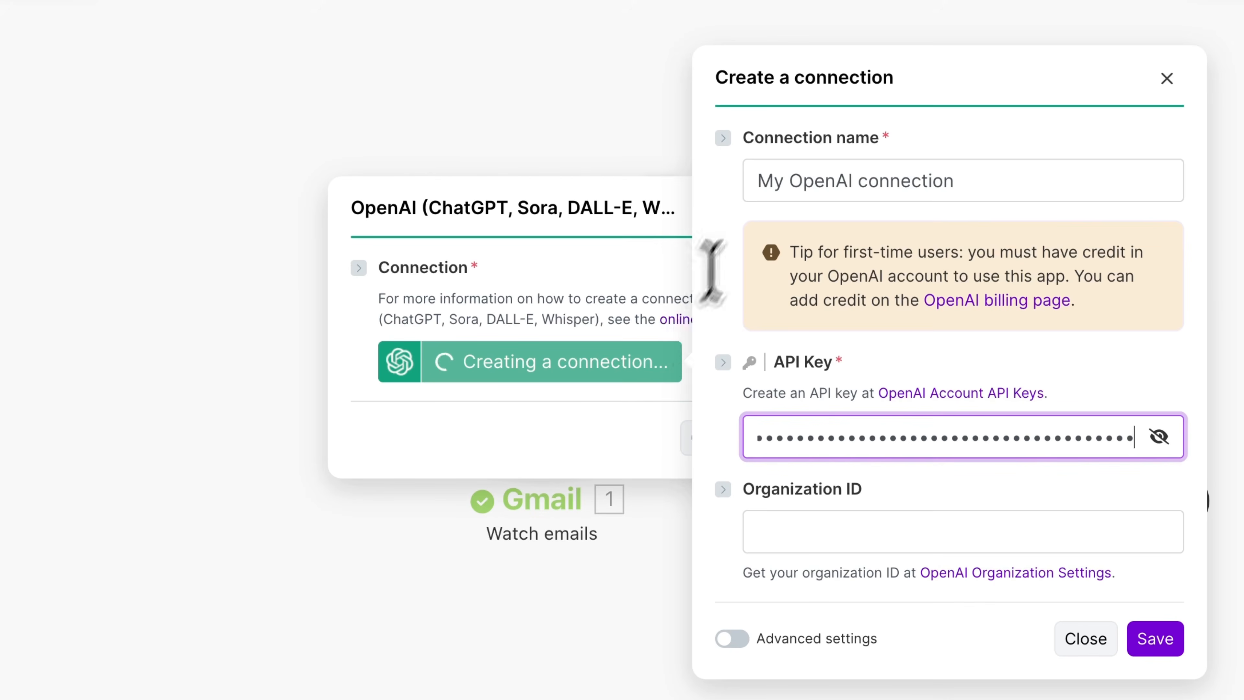
- Name the connection "9x OpenAI connection" and save it
double_click(765, 181)
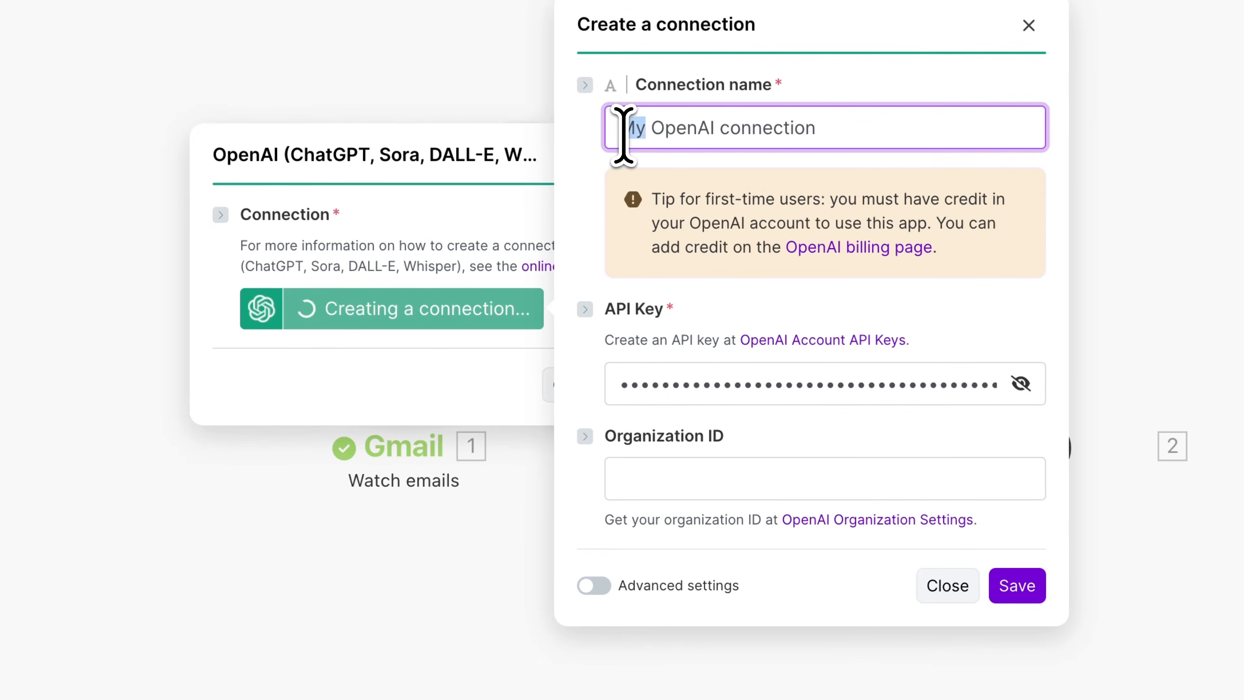
type("9x")
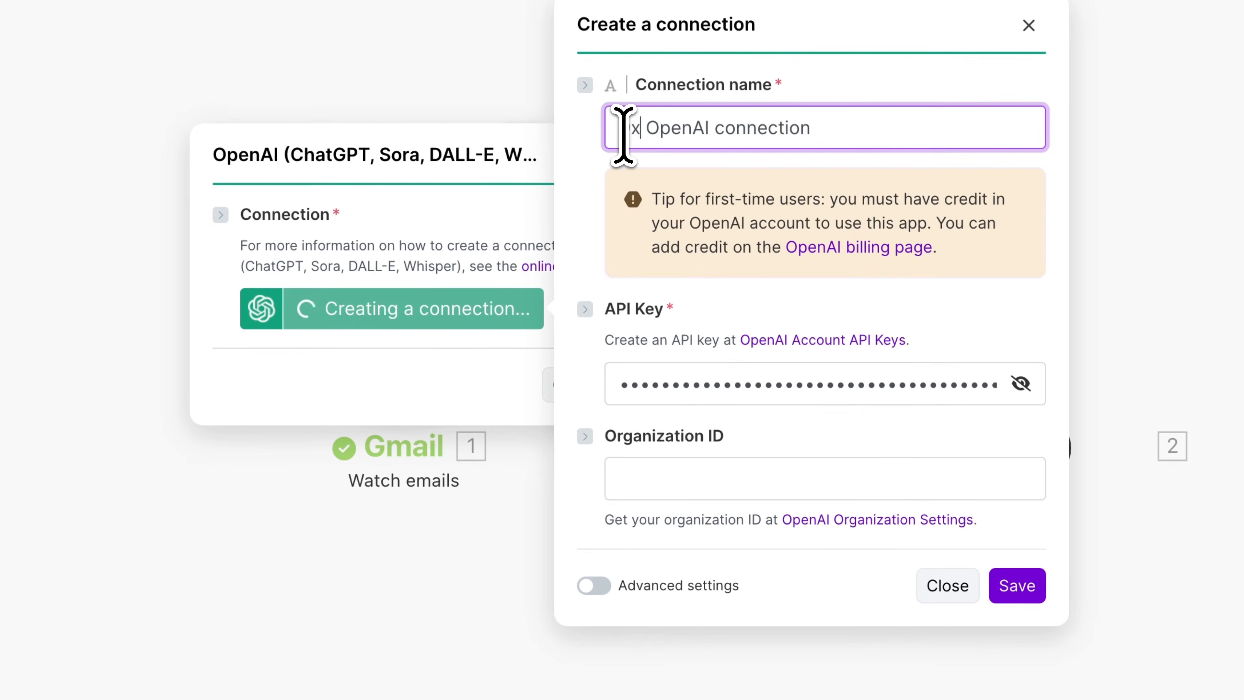
left_click(1017, 585)
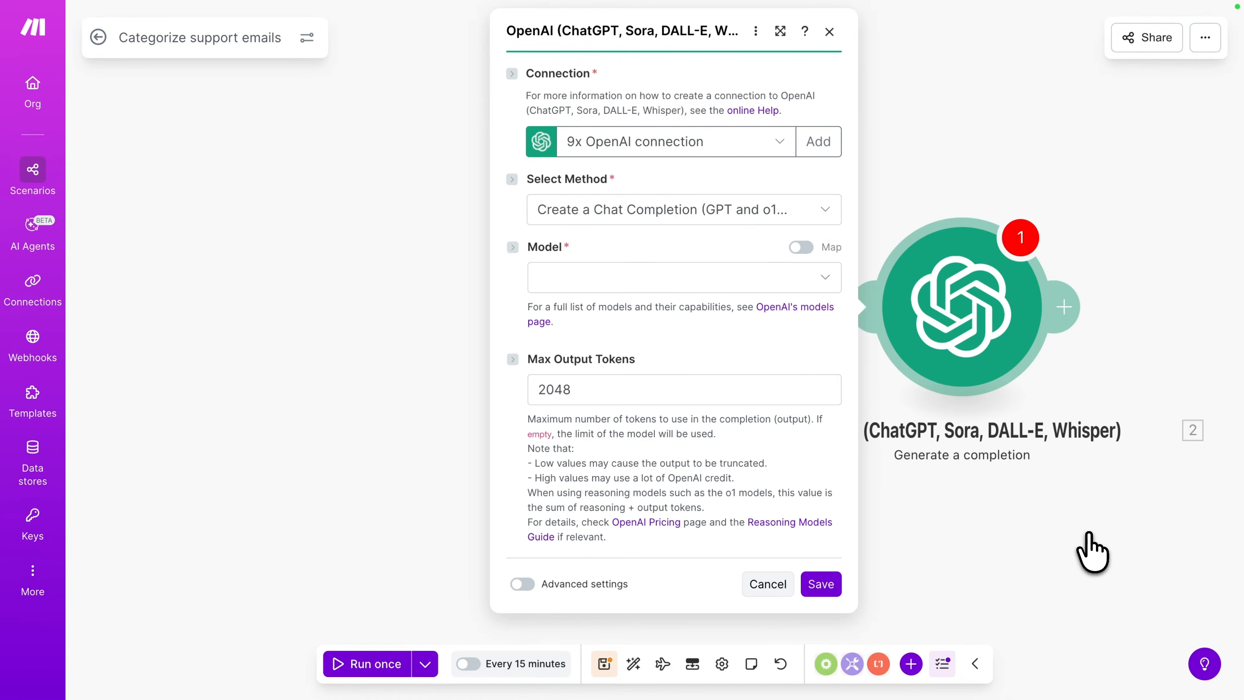
- Set the model to GPT-5: gpt-5-mini (system) and add a message
left_click(763, 278)
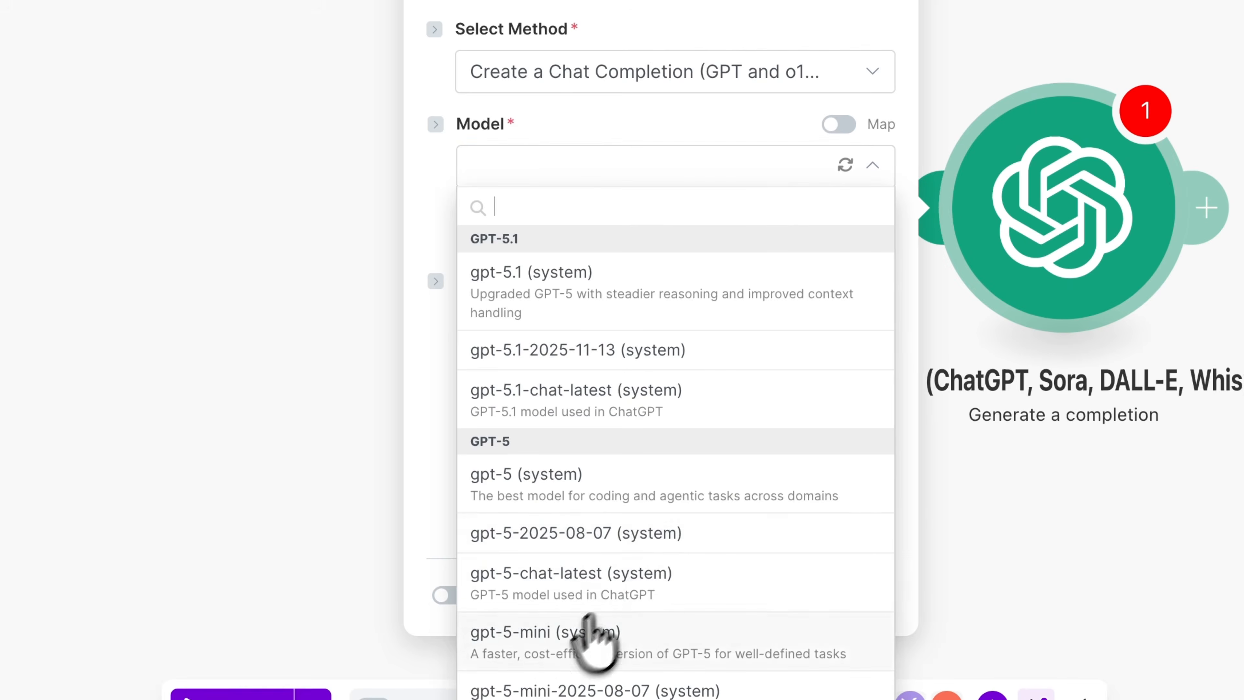
left_click(553, 650)
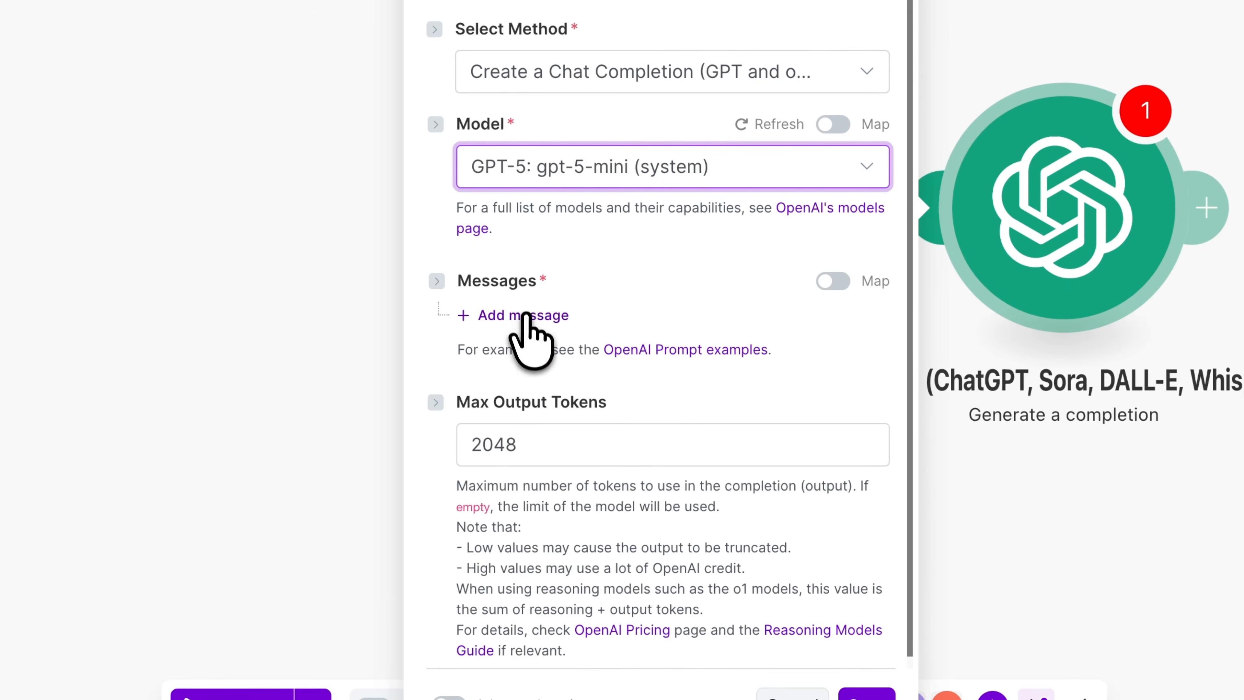
left_click(526, 319)
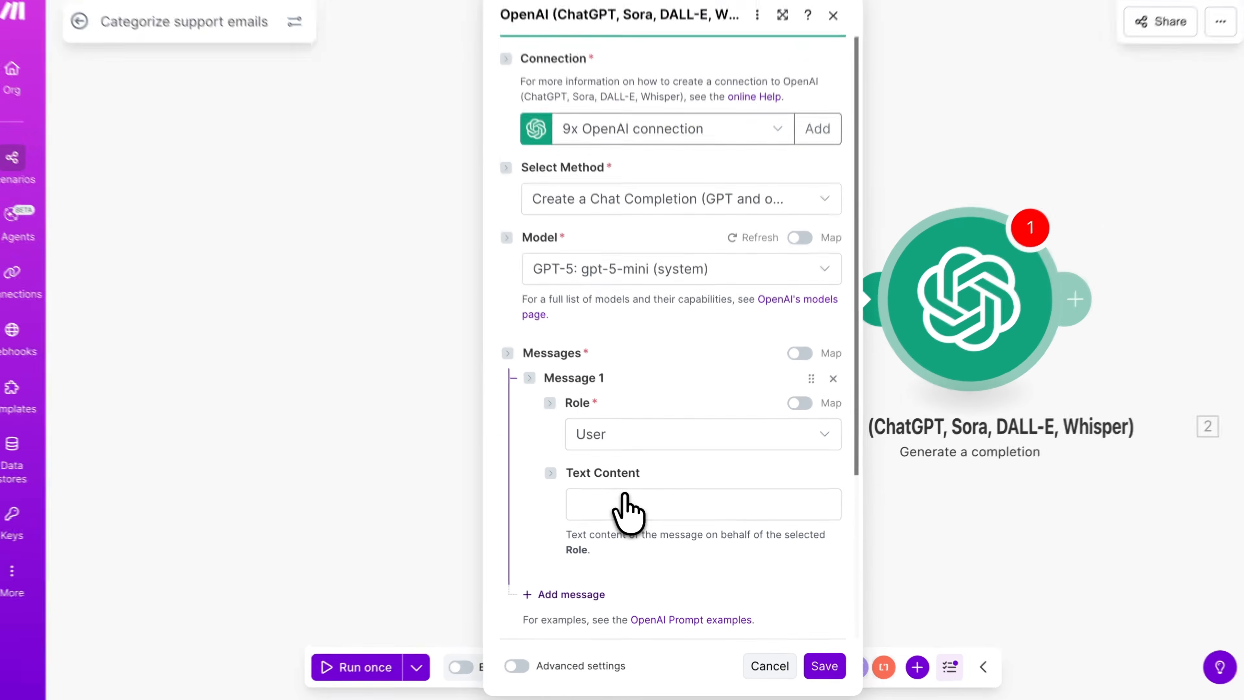
- Paste the prompt classifying the email into "Billing", "Account management", "Legal" or "Other" into the message's text content
left_click(621, 507)
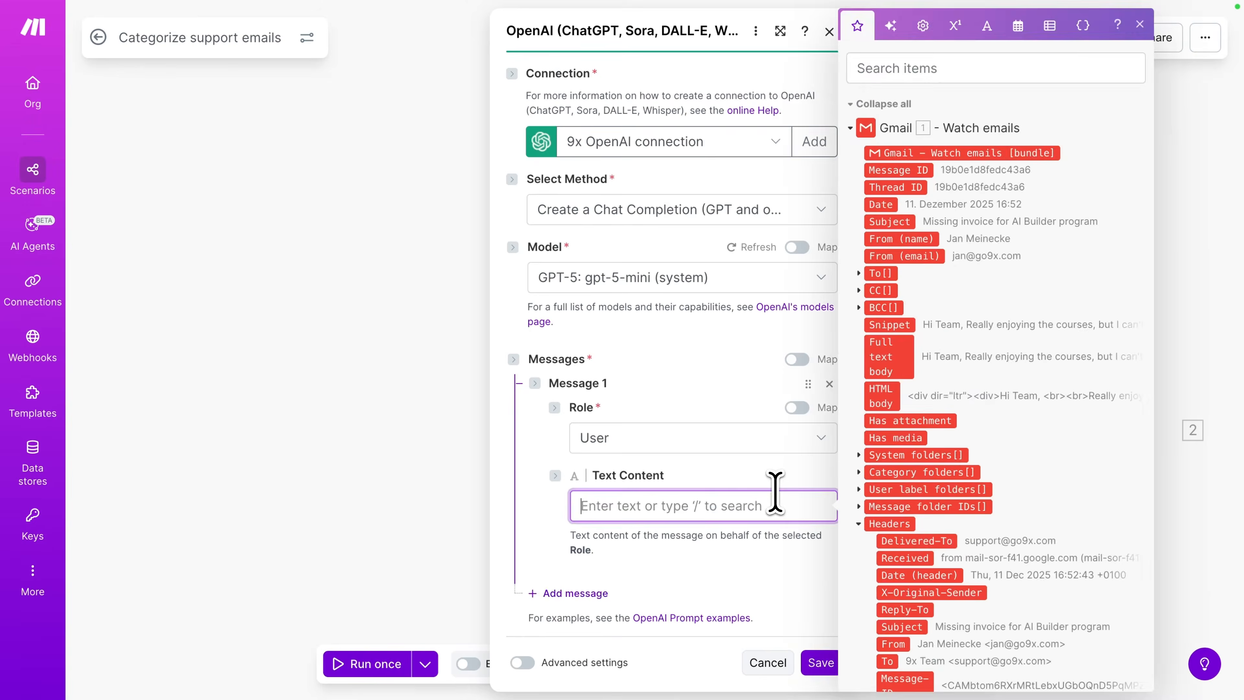
type("Classify this support email into one of these categories: \"Billing\", \"Account management\", \"Legal\", \"Other\" --- From: Subject: Email:")
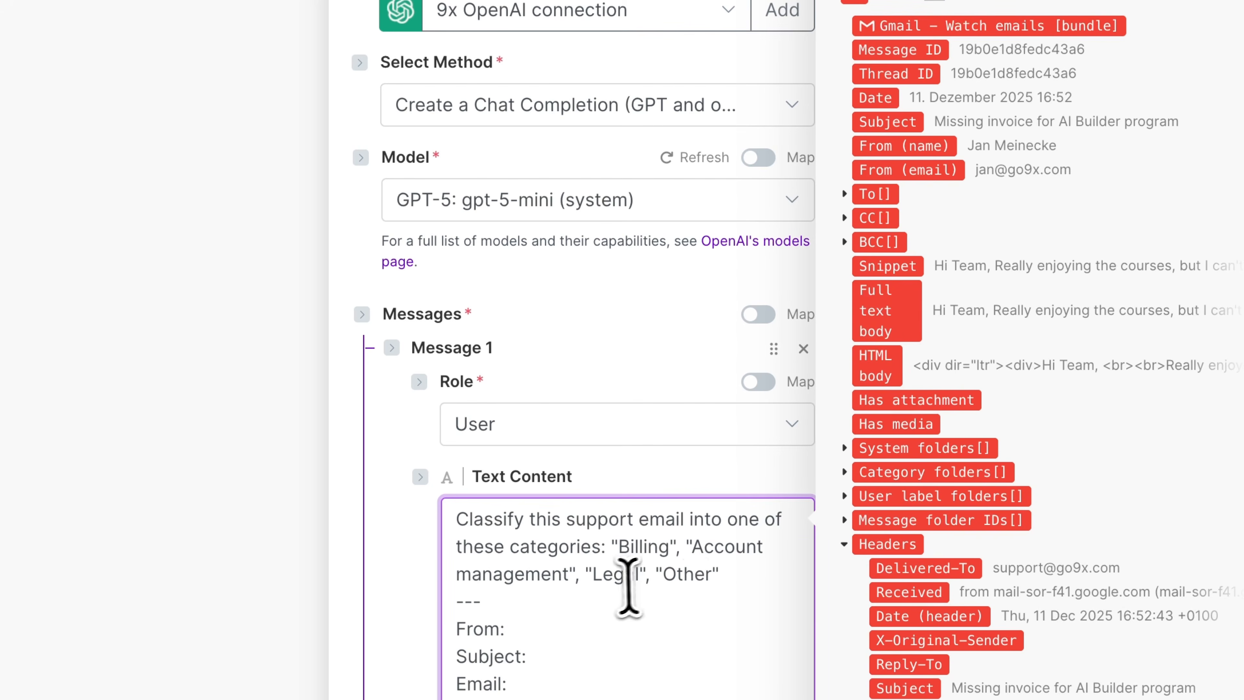
scroll(695, 593, "down", 2)
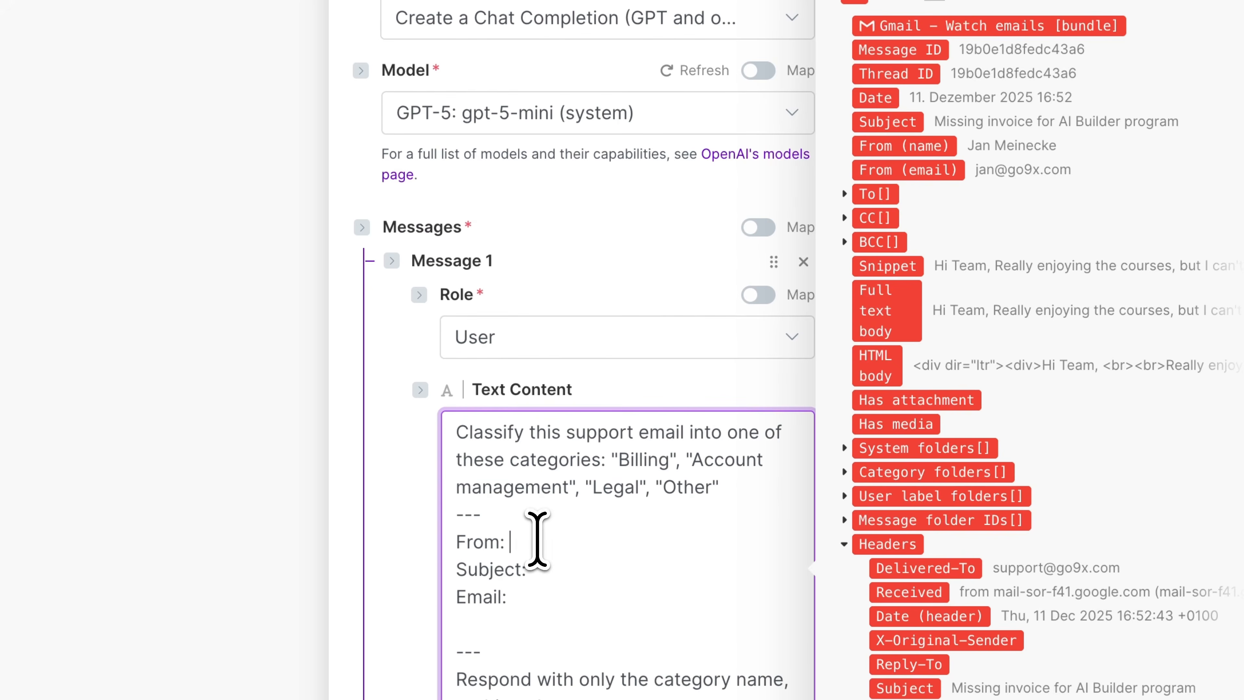
- Map the Gmail From (email), Subject and Full text body fields into the prompt's From, Subject and Email lines
left_click_drag(906, 170, 611, 540)
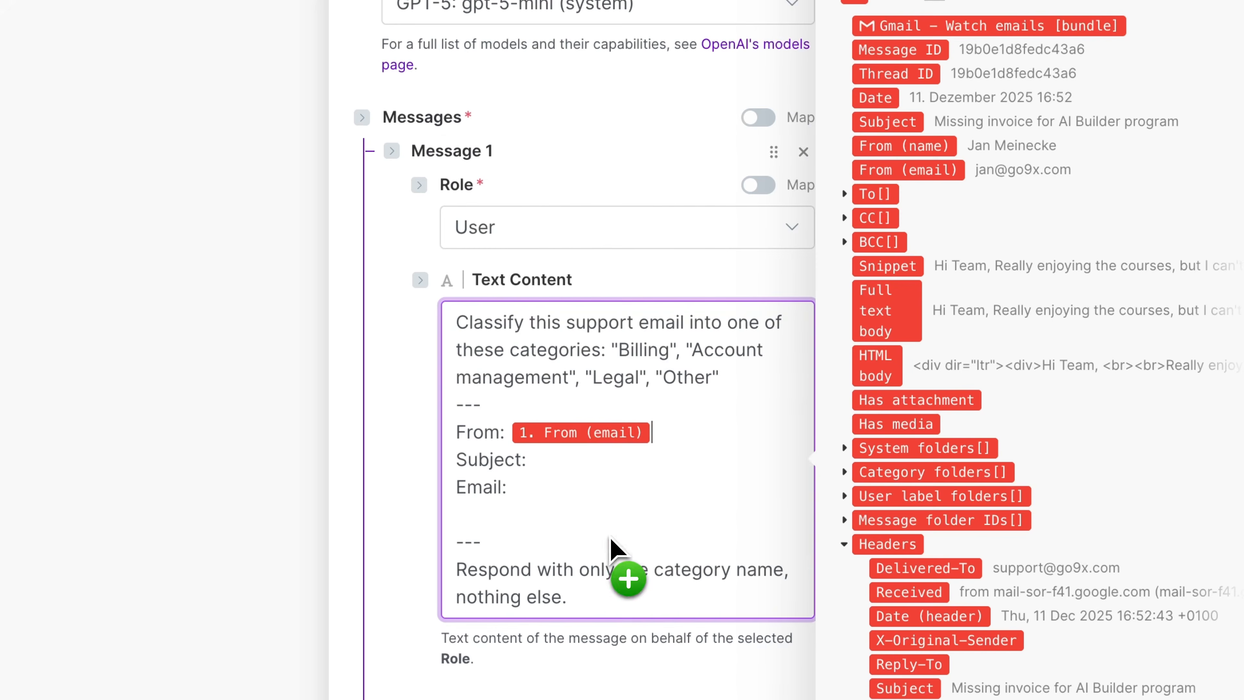
left_click(578, 465)
left_click_drag(907, 156, 634, 542)
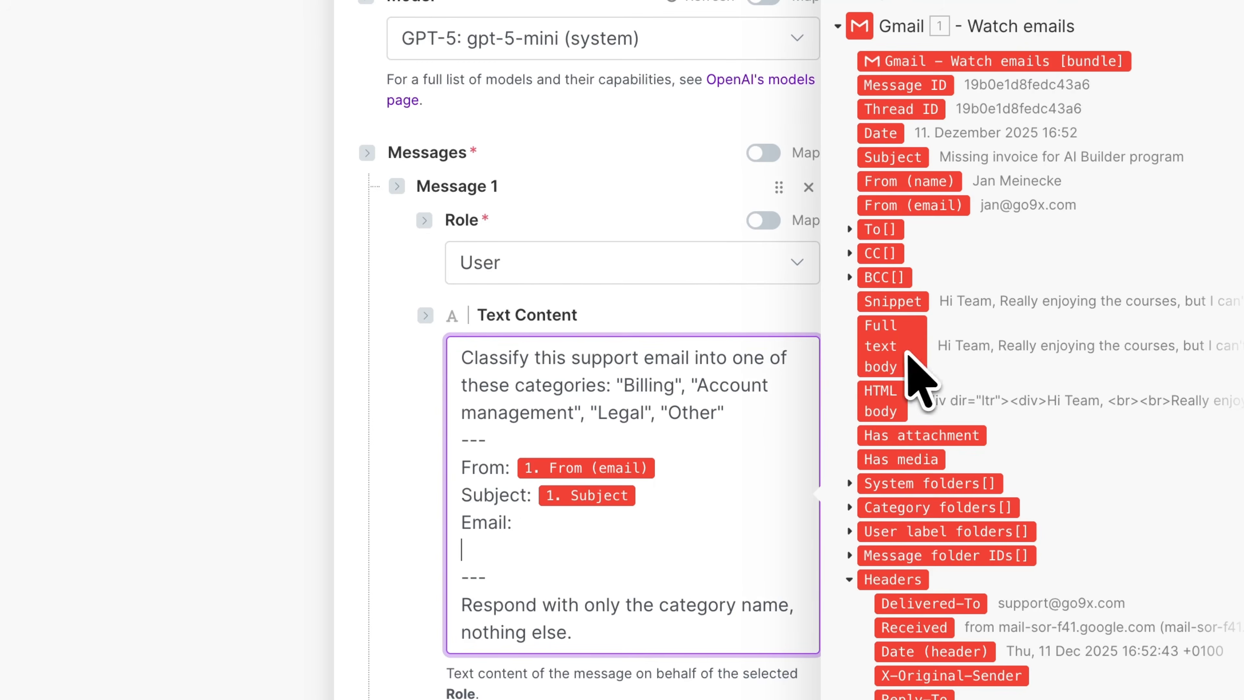
left_click_drag(907, 363, 519, 559)
scroll(680, 600, "down", 3)
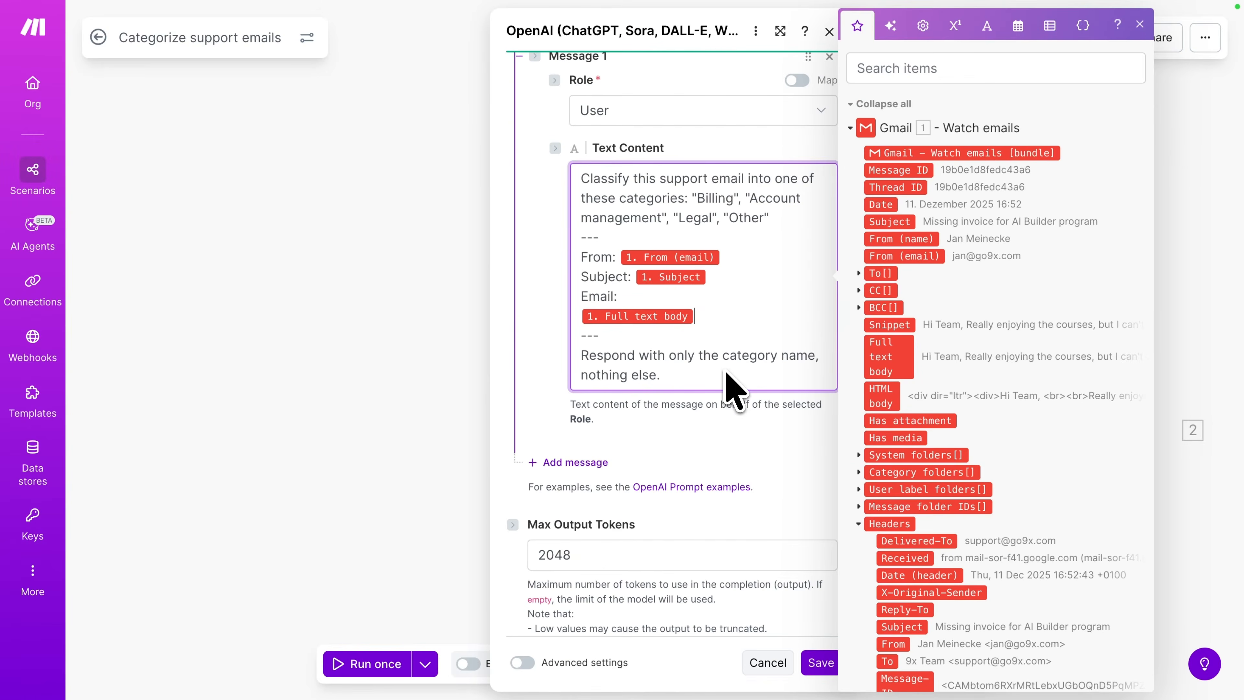
- Save the OpenAI module settings and the scenario
left_click(821, 667)
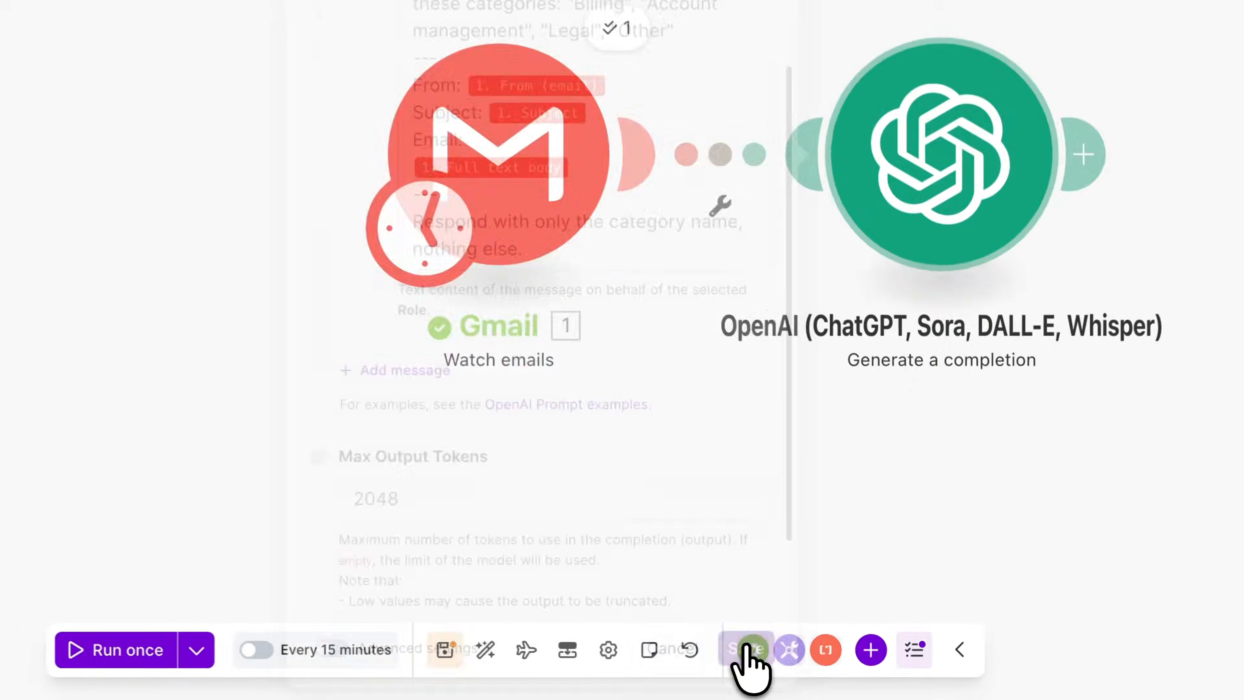
left_click(603, 666)
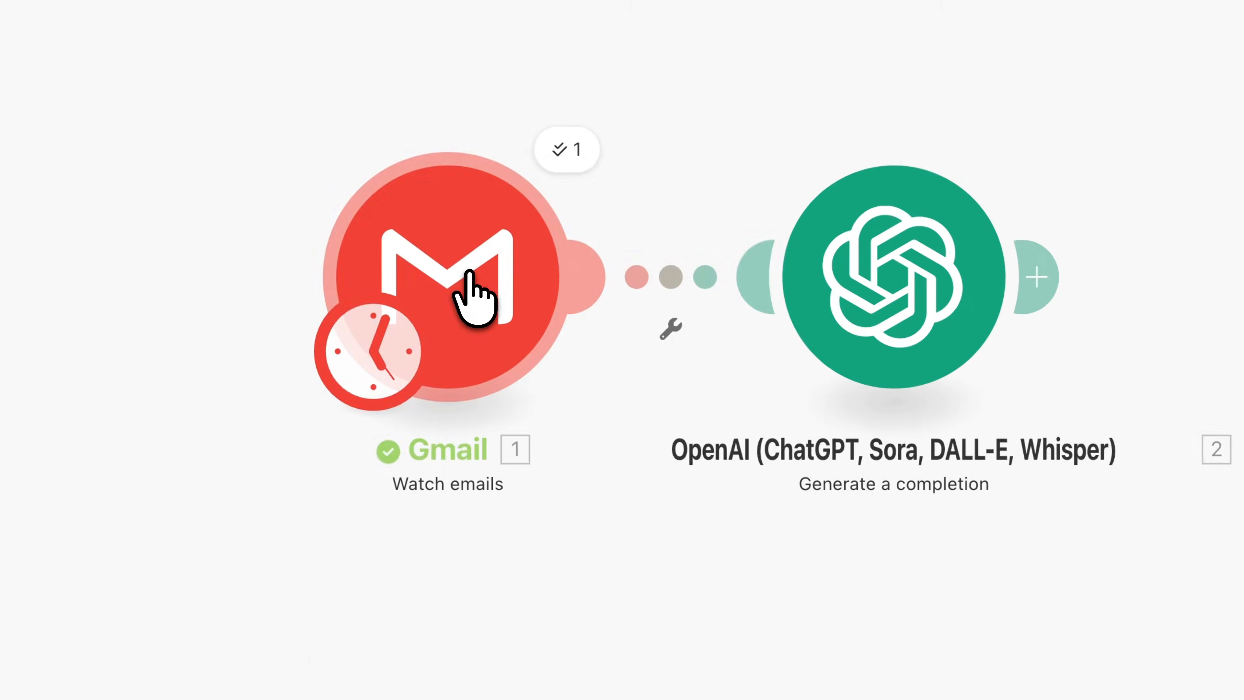
- Choose where the Gmail trigger starts, manually picking the missing-invoice email, and save
right_click(470, 273)
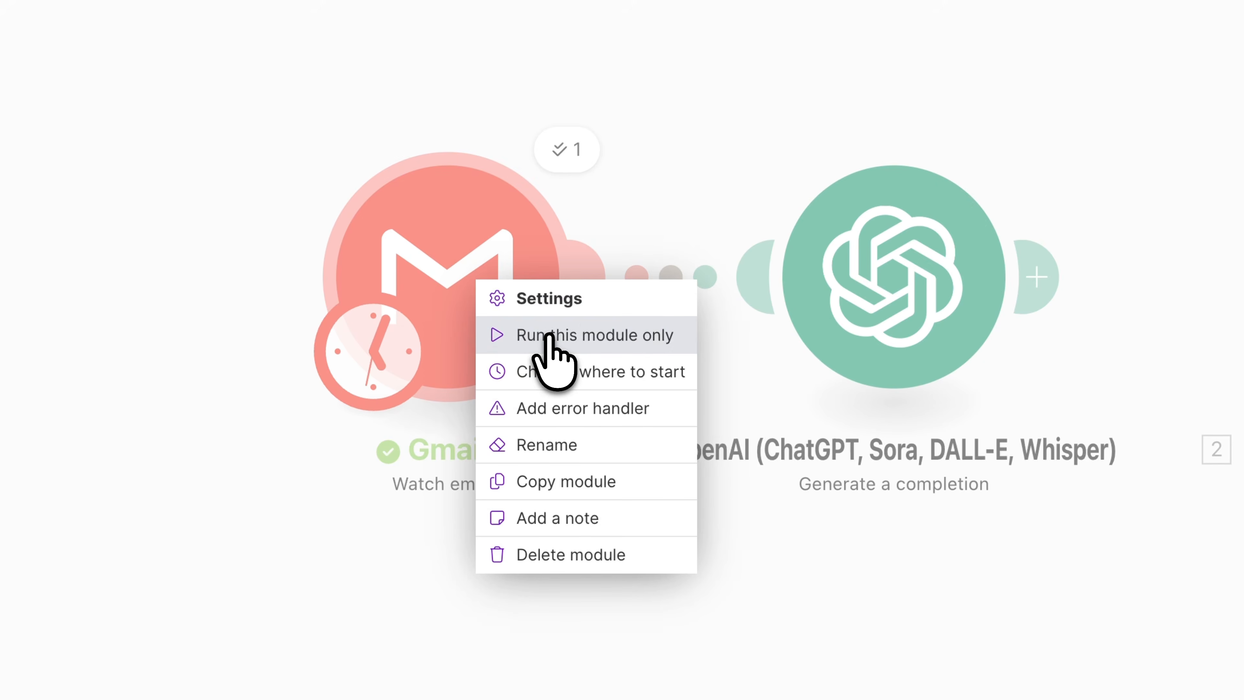
left_click(548, 371)
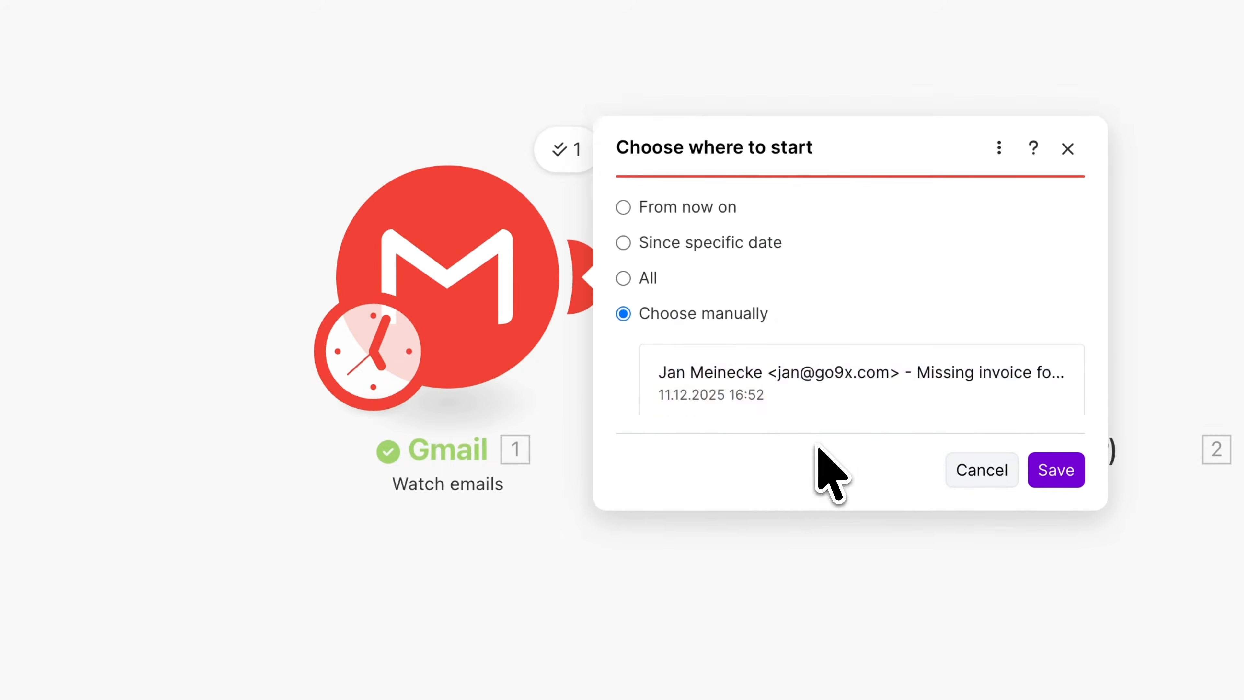
left_click(789, 386)
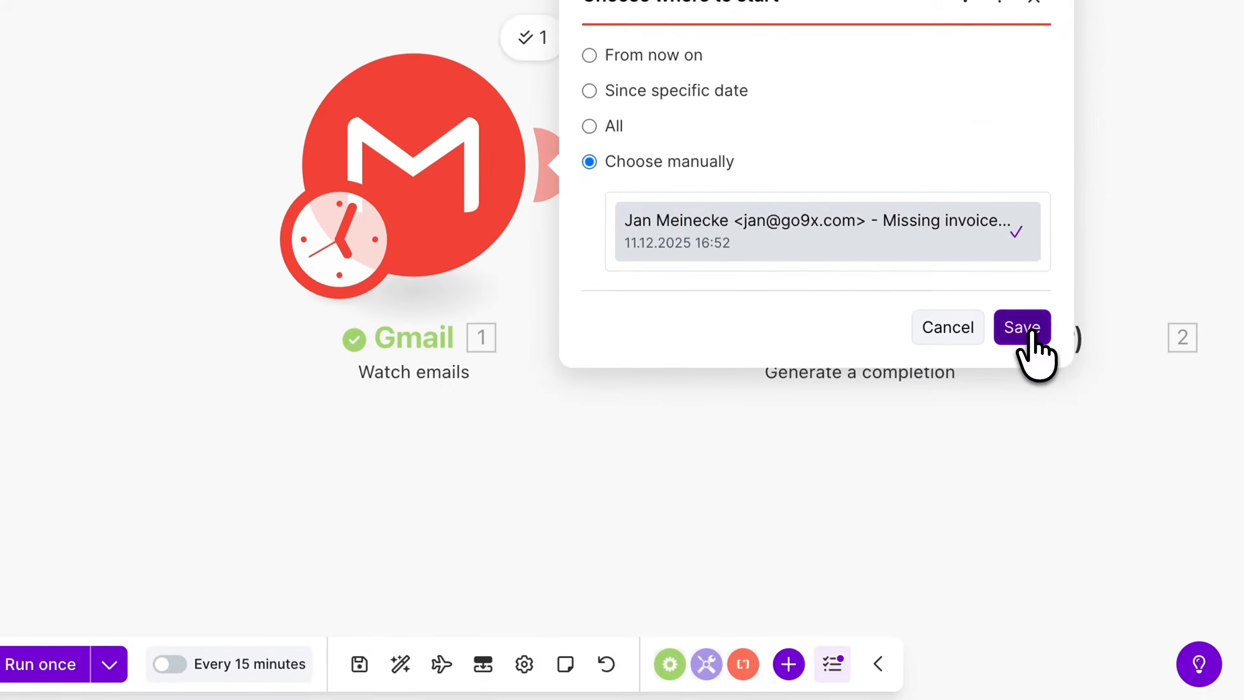
left_click(1023, 327)
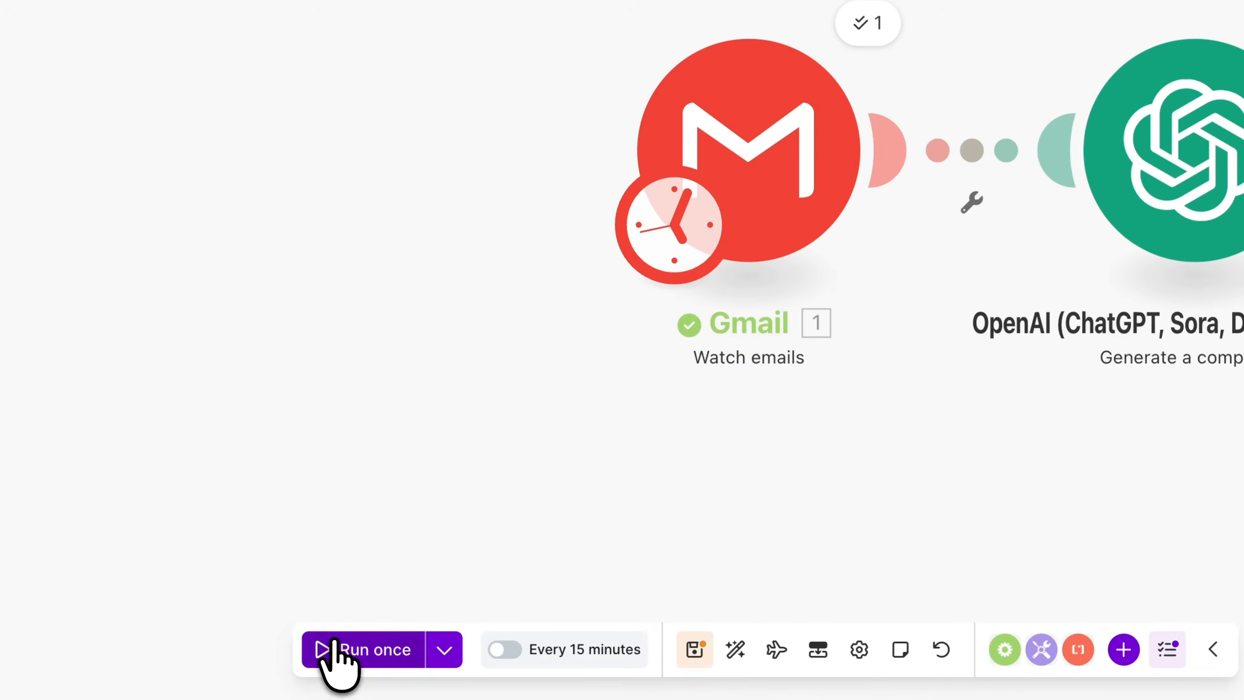
- Run the scenario once and open the OpenAI module's output
left_click(335, 646)
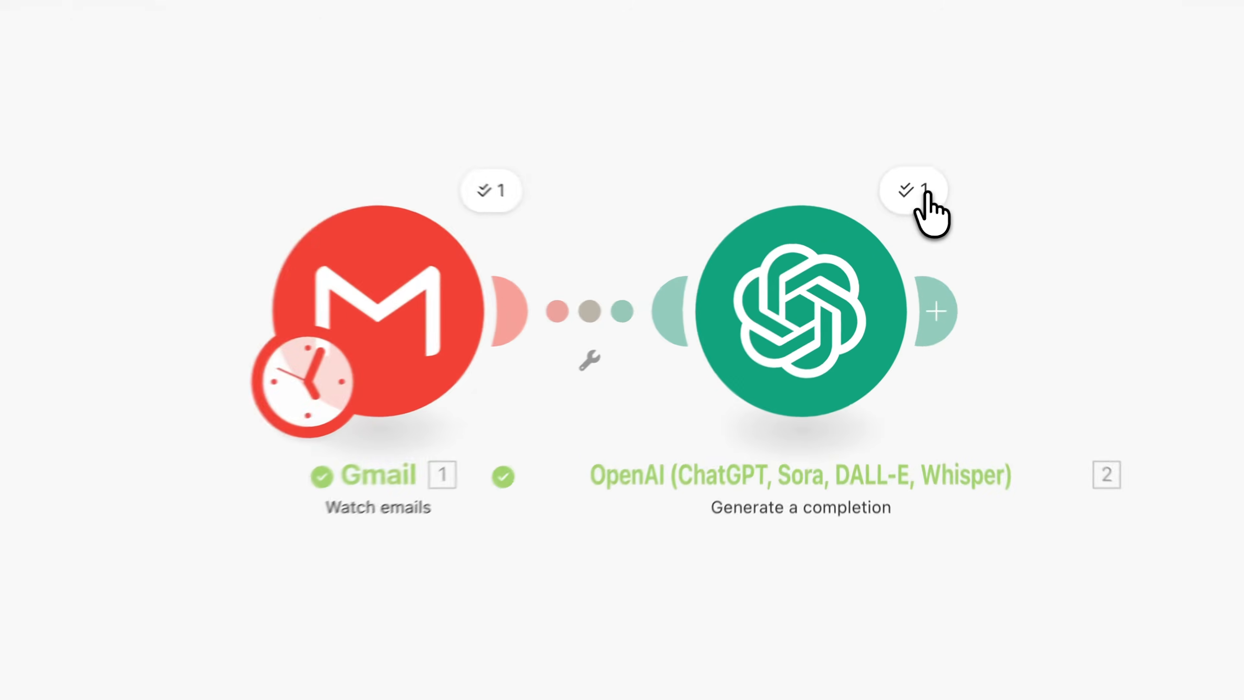
left_click(925, 194)
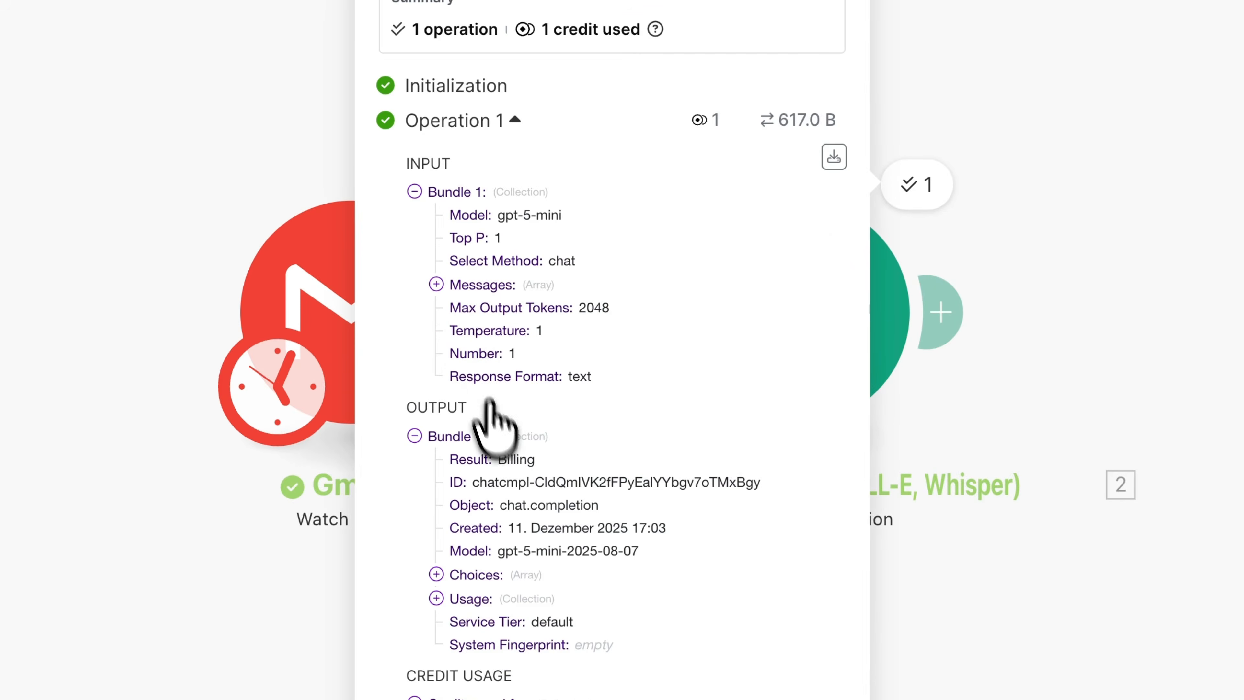
- Add a Google Sheets Add a Row module after the OpenAI module
left_click_drag(501, 459, 552, 459)
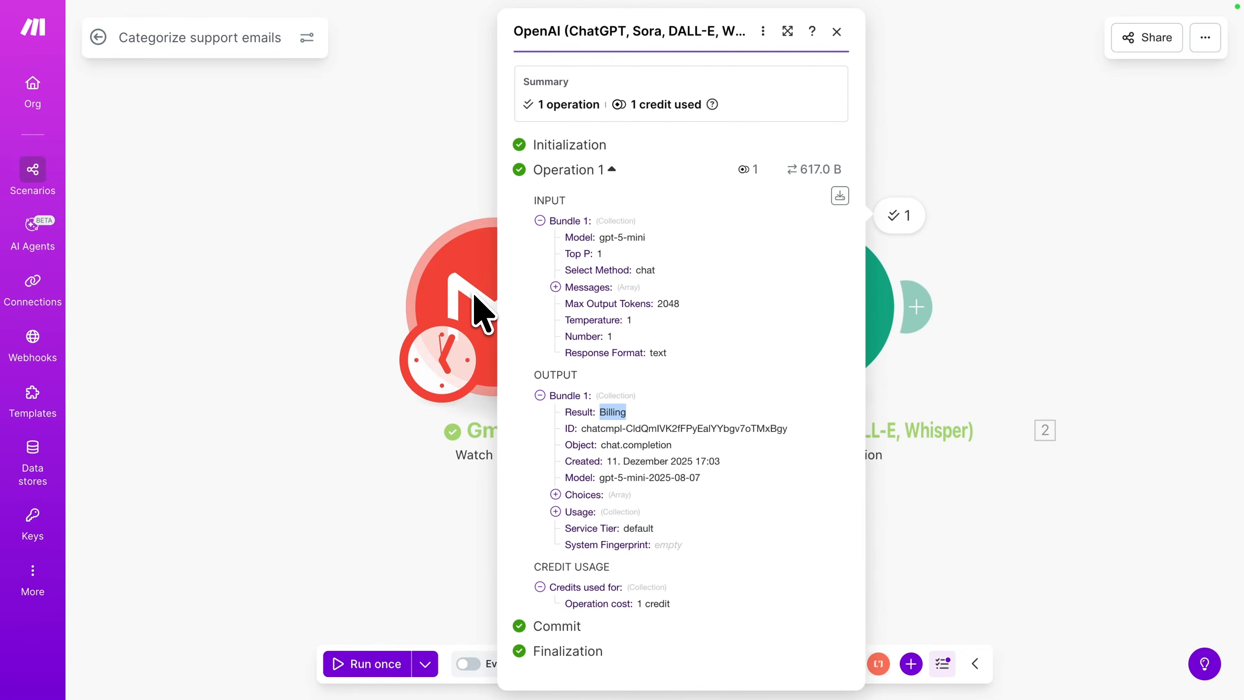
left_click(920, 301)
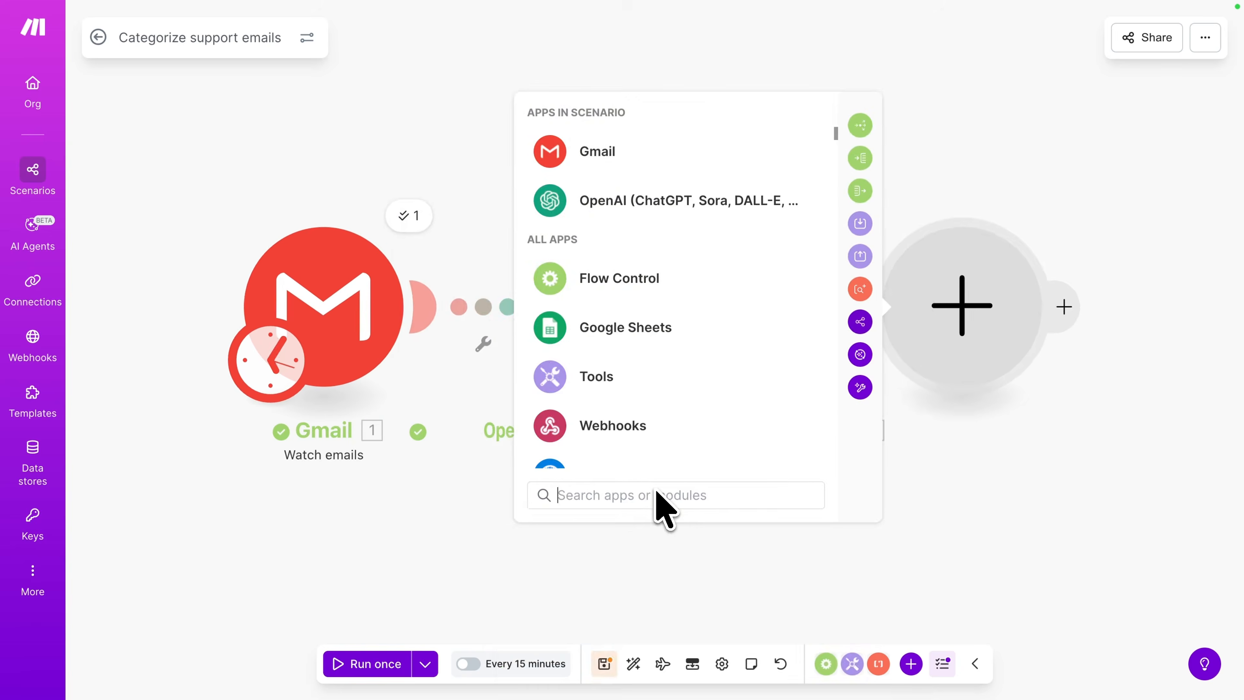
type("Google")
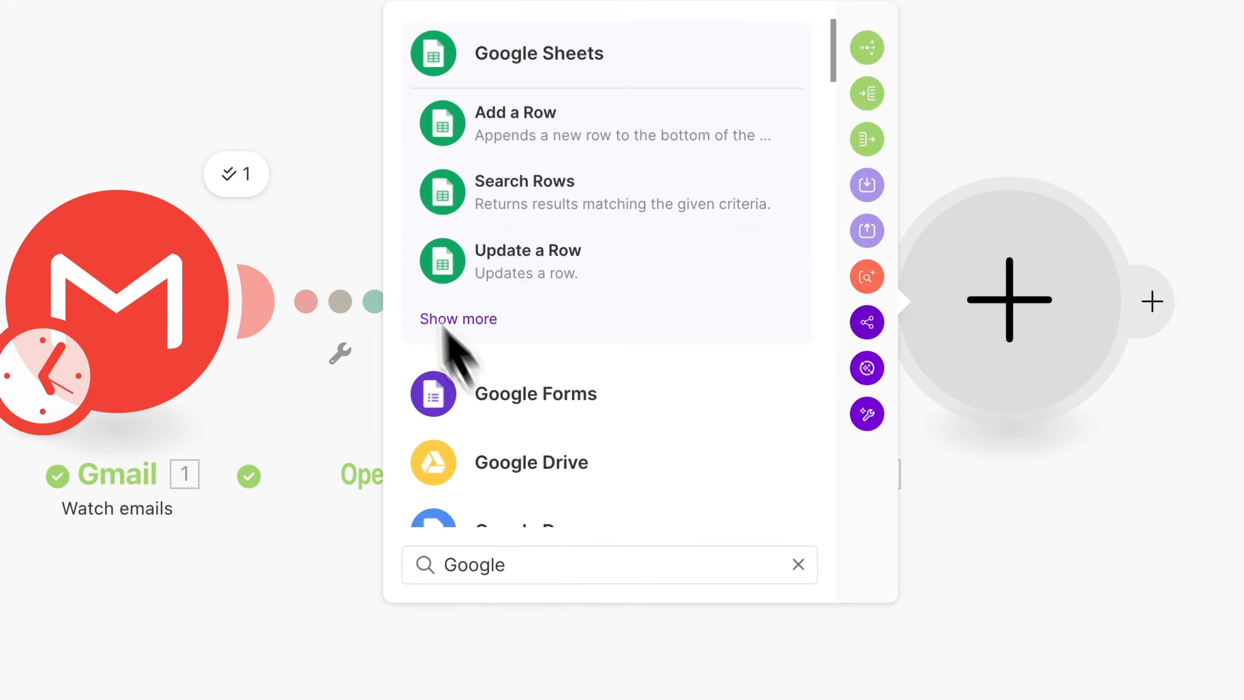
left_click(527, 140)
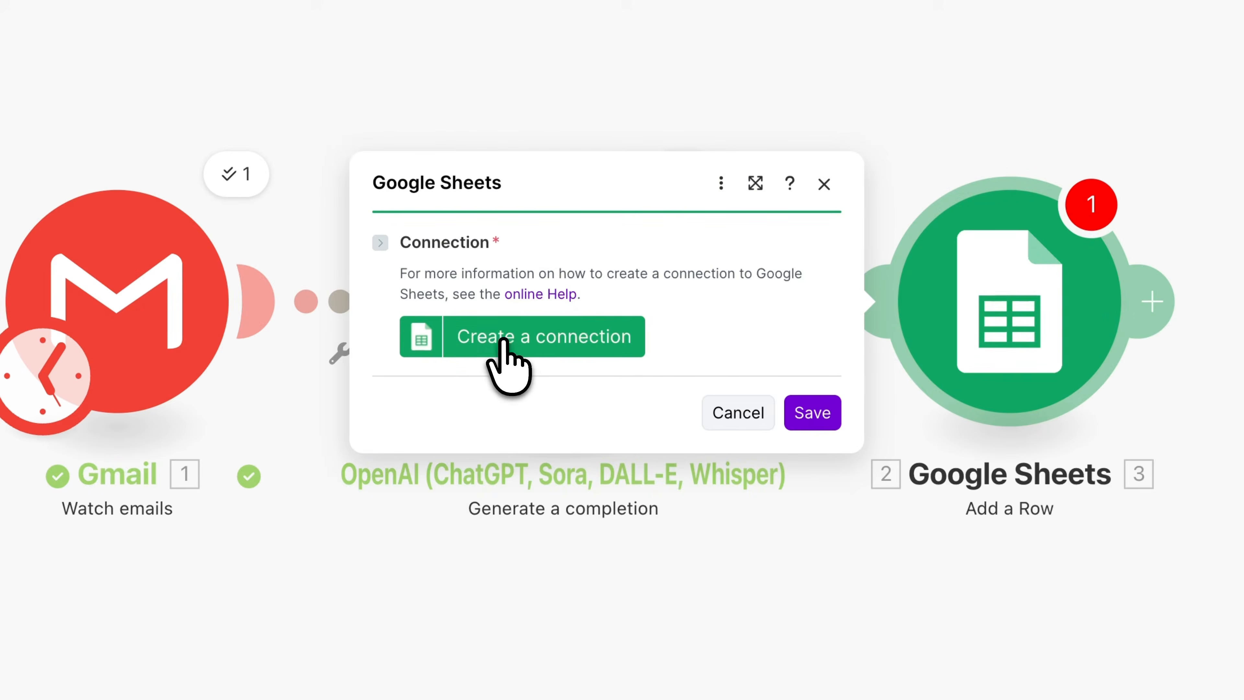
- Create the 9x Google connection for Google Sheets by signing in with the Google account and allowing access
left_click(503, 342)
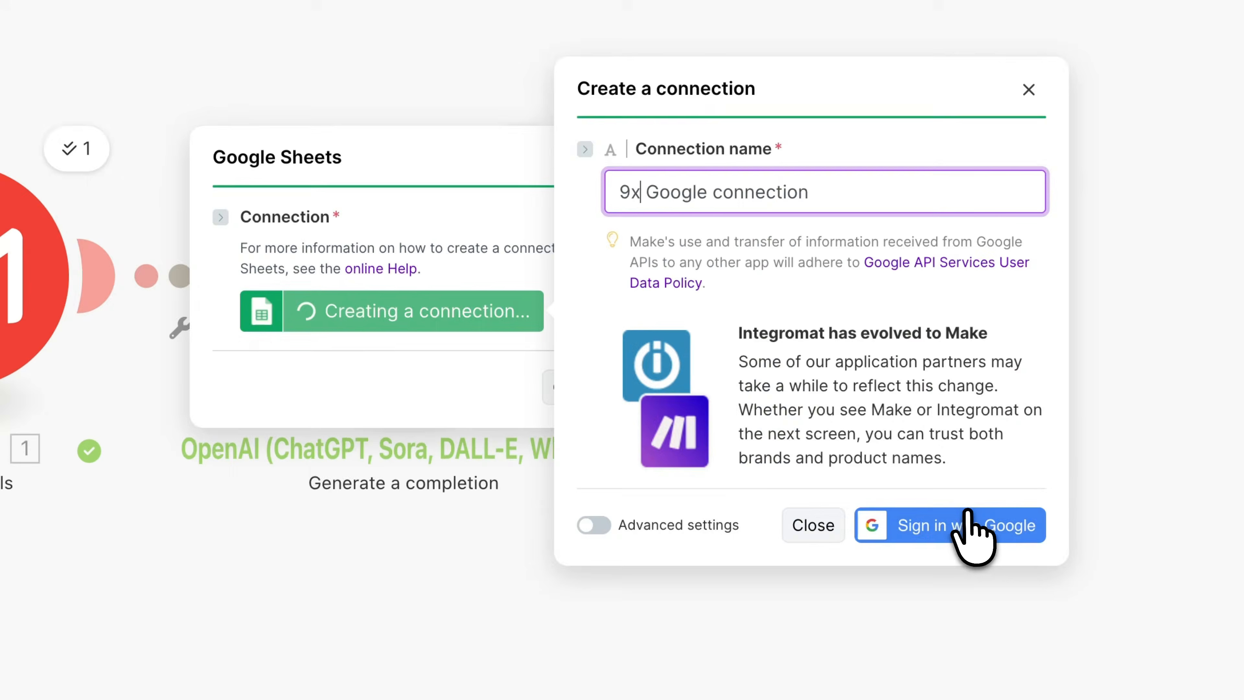
left_click(1122, 552)
left_click(790, 275)
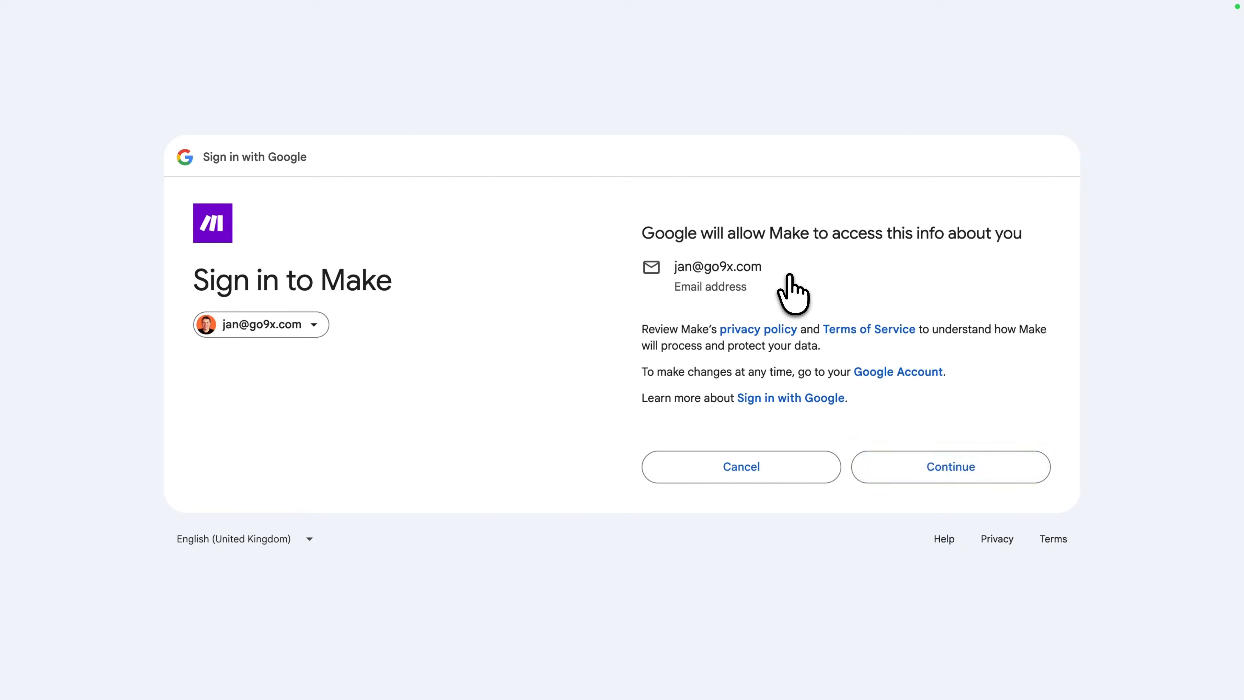
left_click(922, 464)
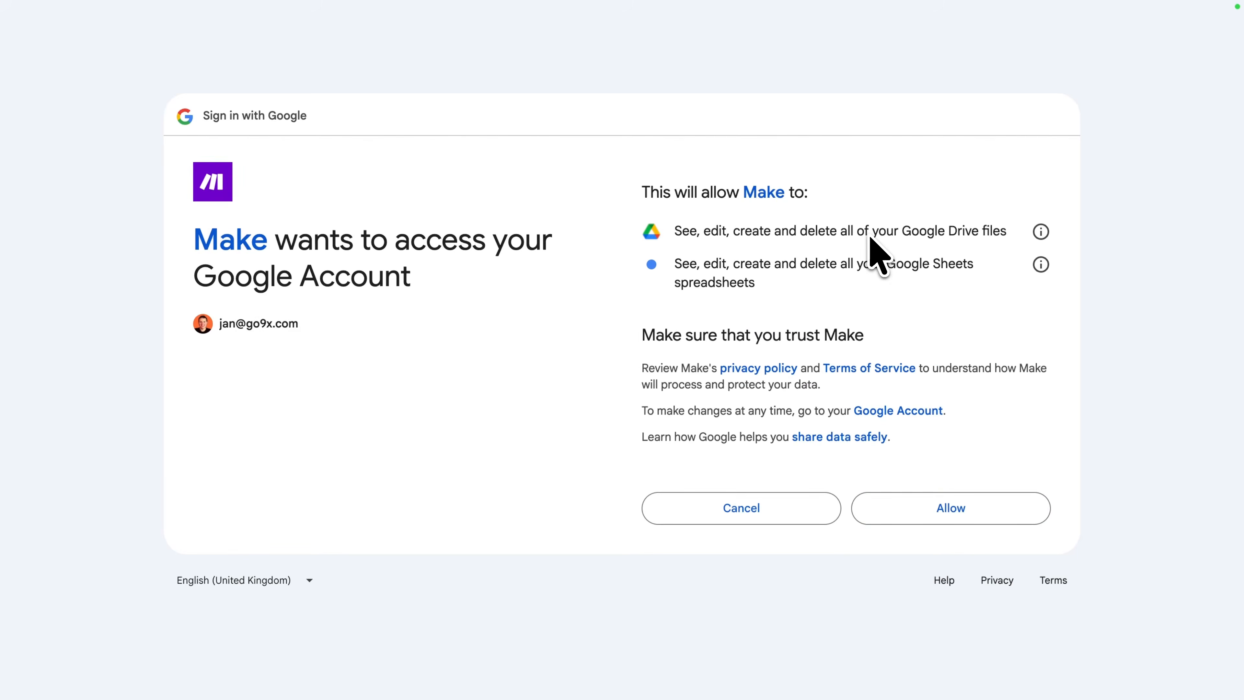
left_click(1004, 505)
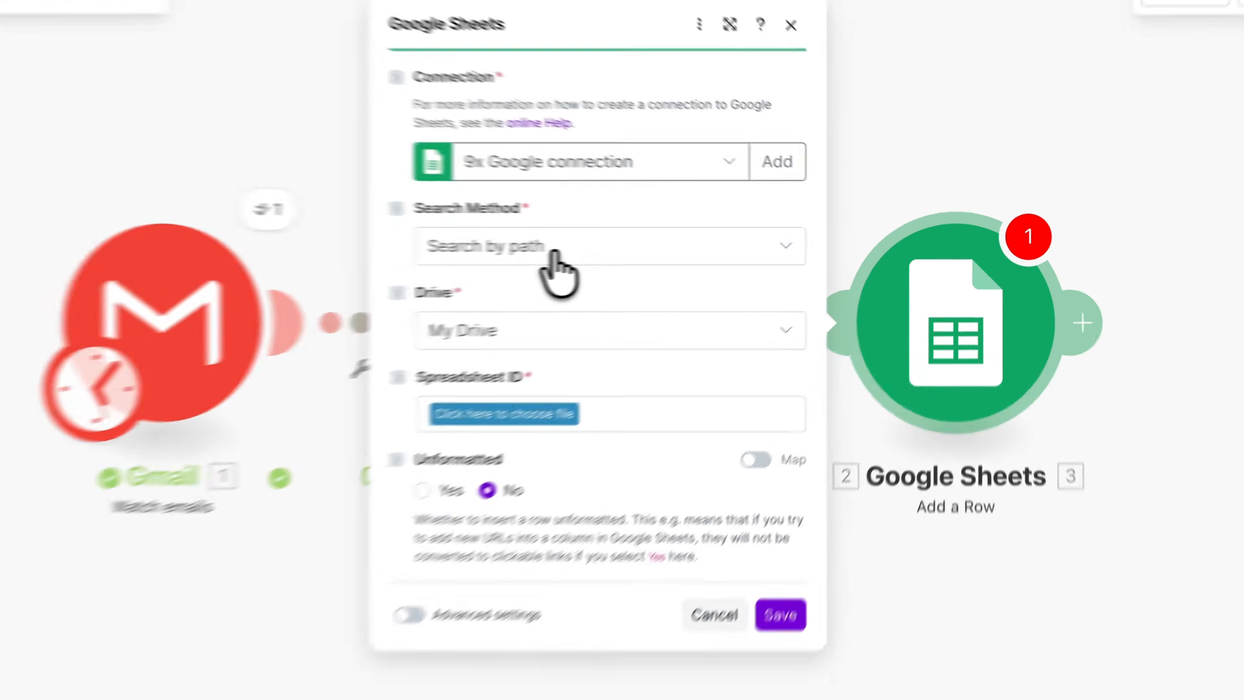
- Pick the Email Tracker spreadsheet by searching all files with the ID Finder, and select Sheet1
left_click(640, 251)
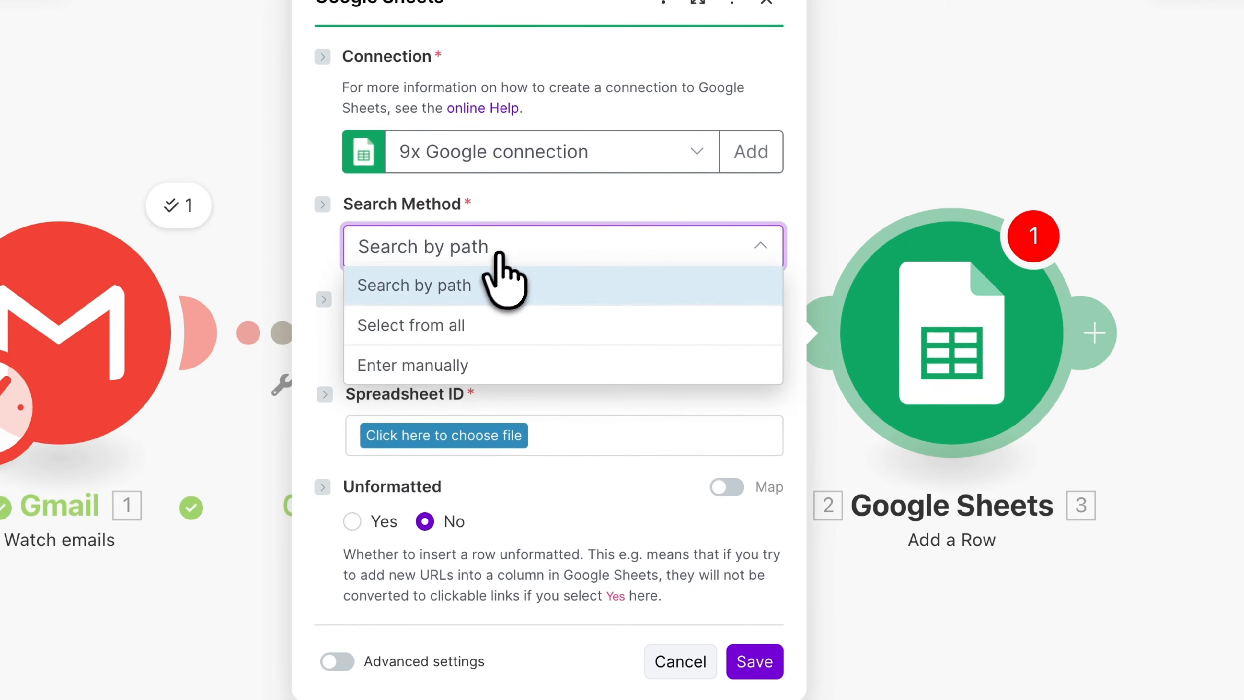
left_click(445, 323)
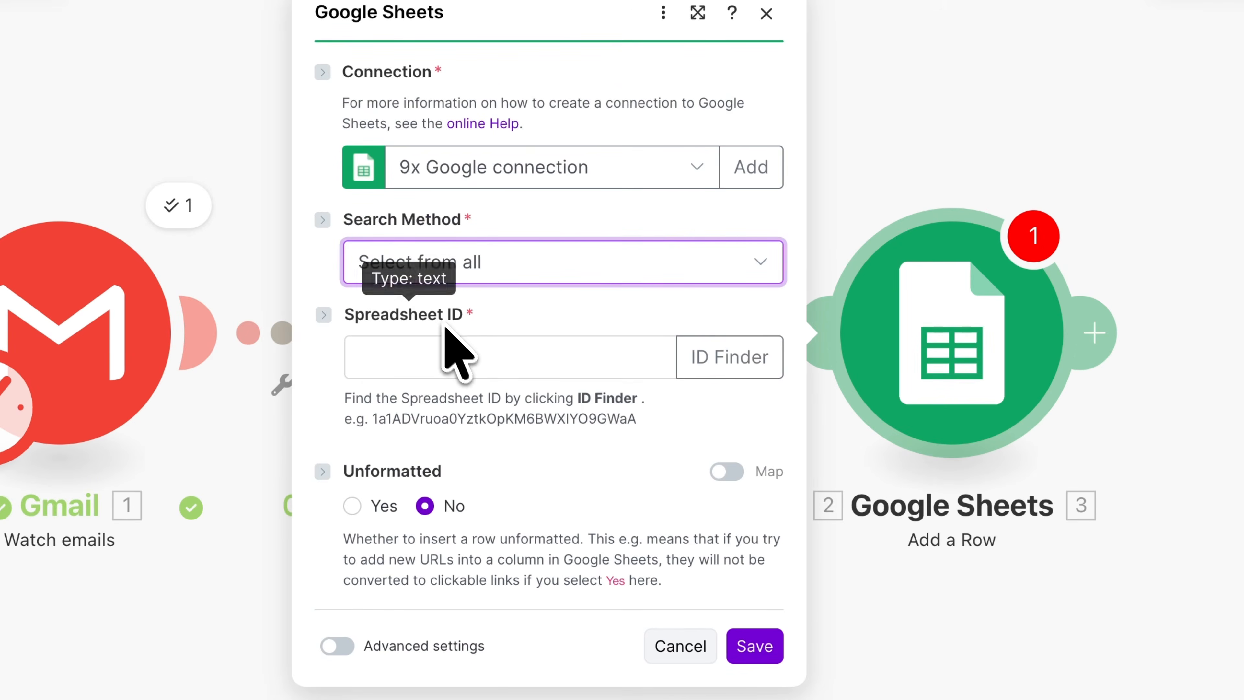
left_click(730, 365)
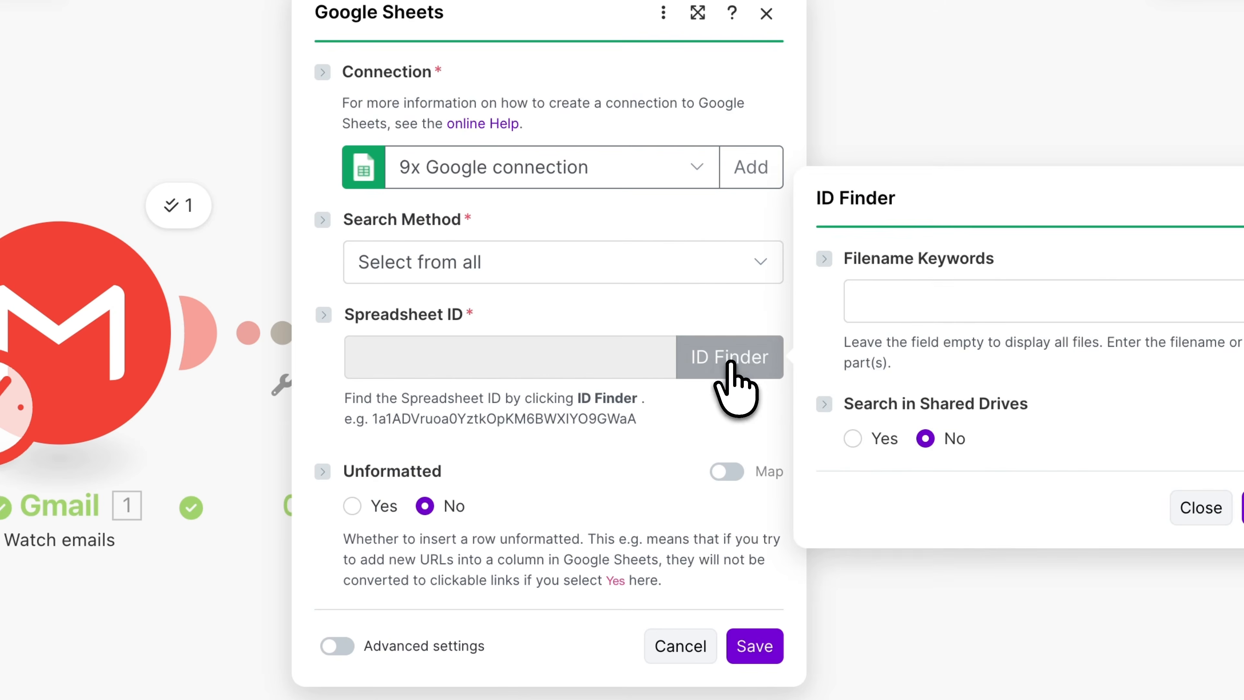
left_click(902, 309)
type("Email Tracker")
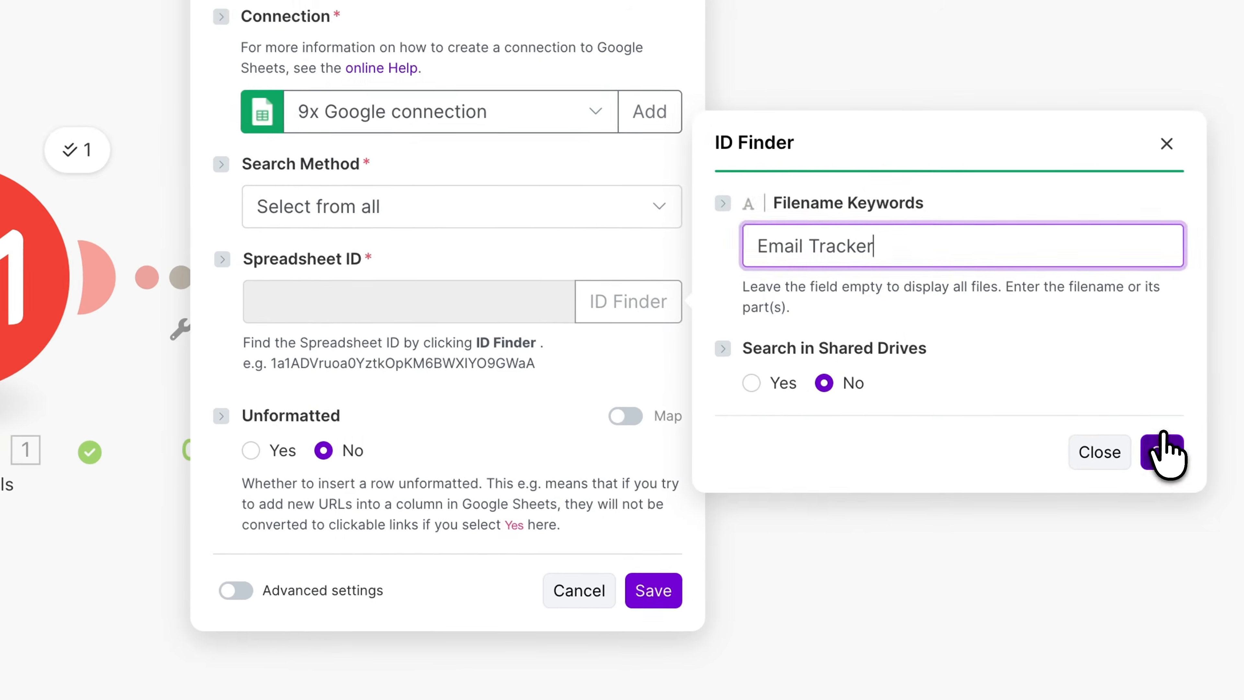
left_click(1243, 507)
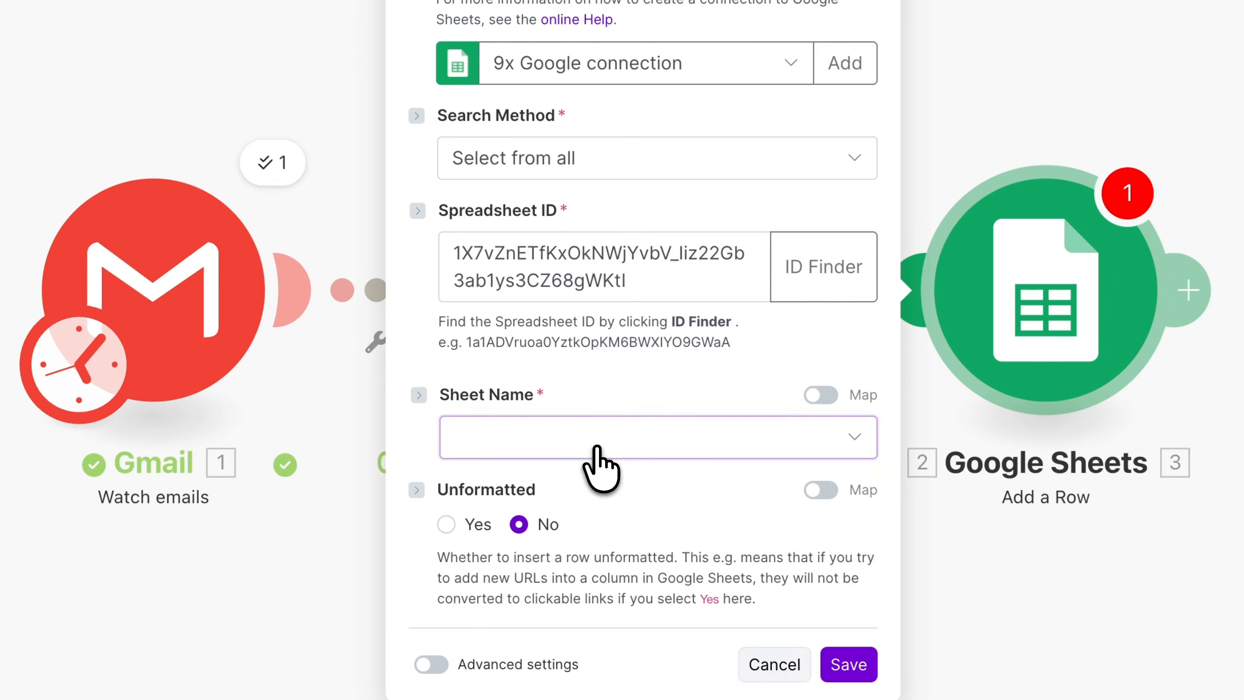
left_click(609, 419)
left_click(568, 472)
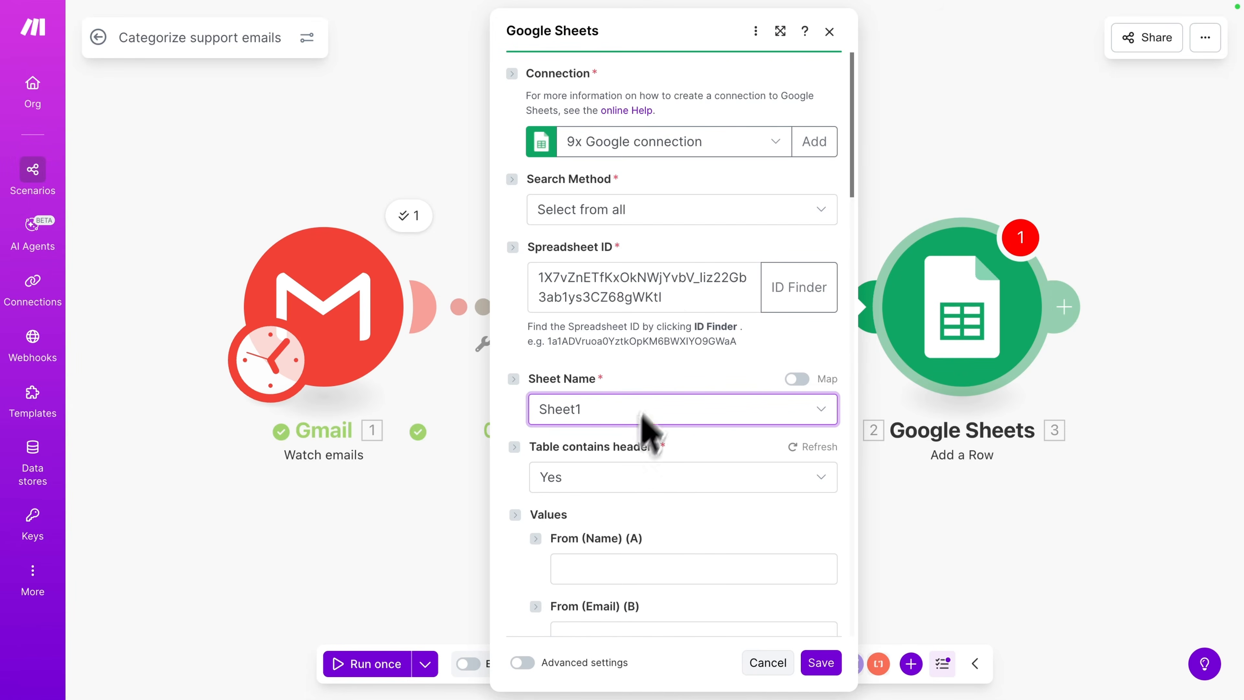
- Map the Gmail From (name), From (email), Subject and Full text body into the sheet's first four columns
scroll(680, 321, "down", 6)
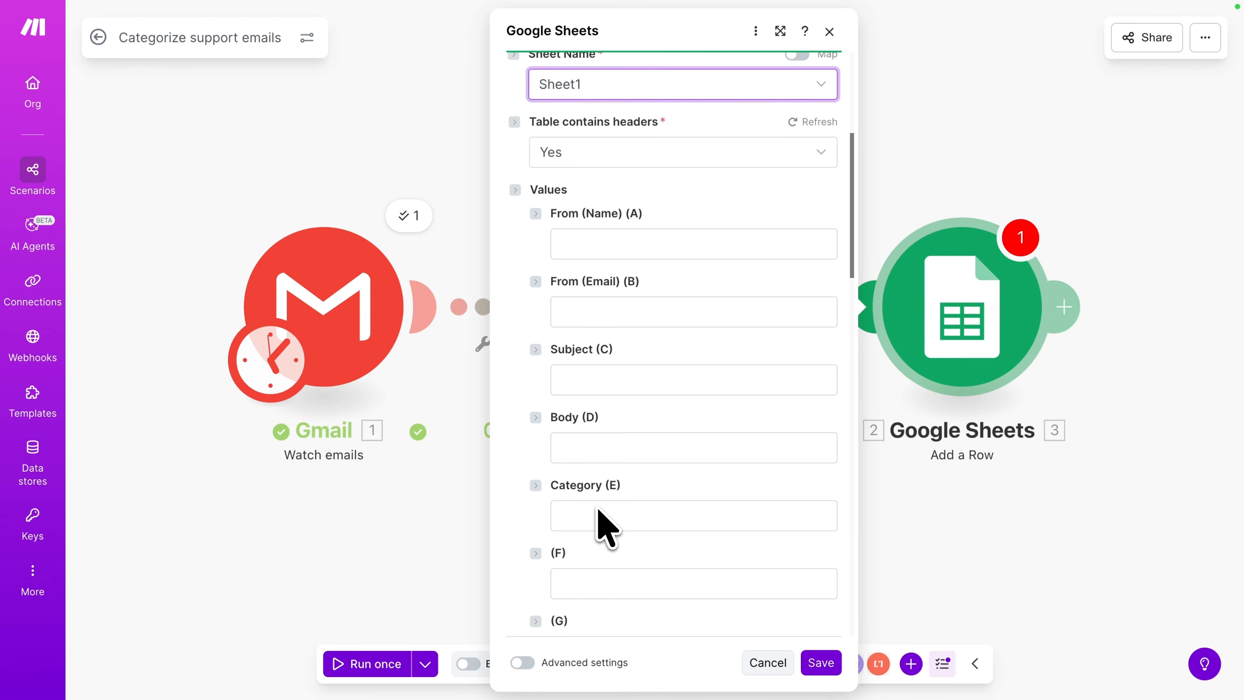
left_click(595, 245)
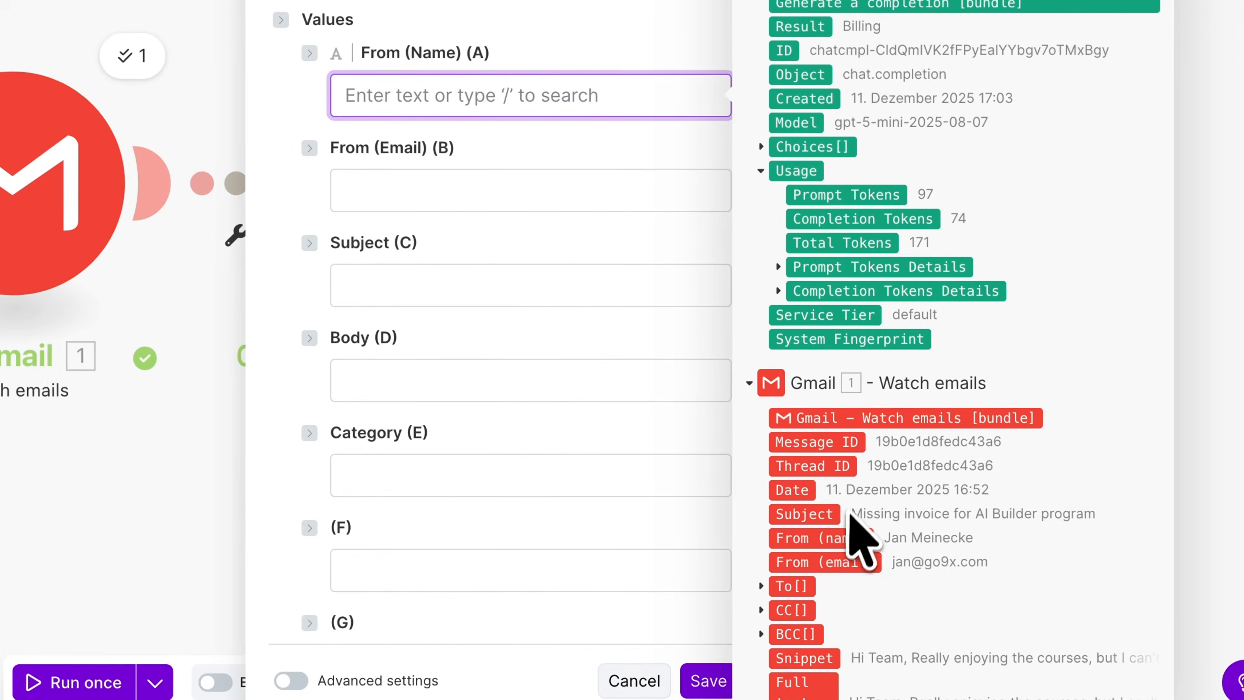
left_click(852, 538)
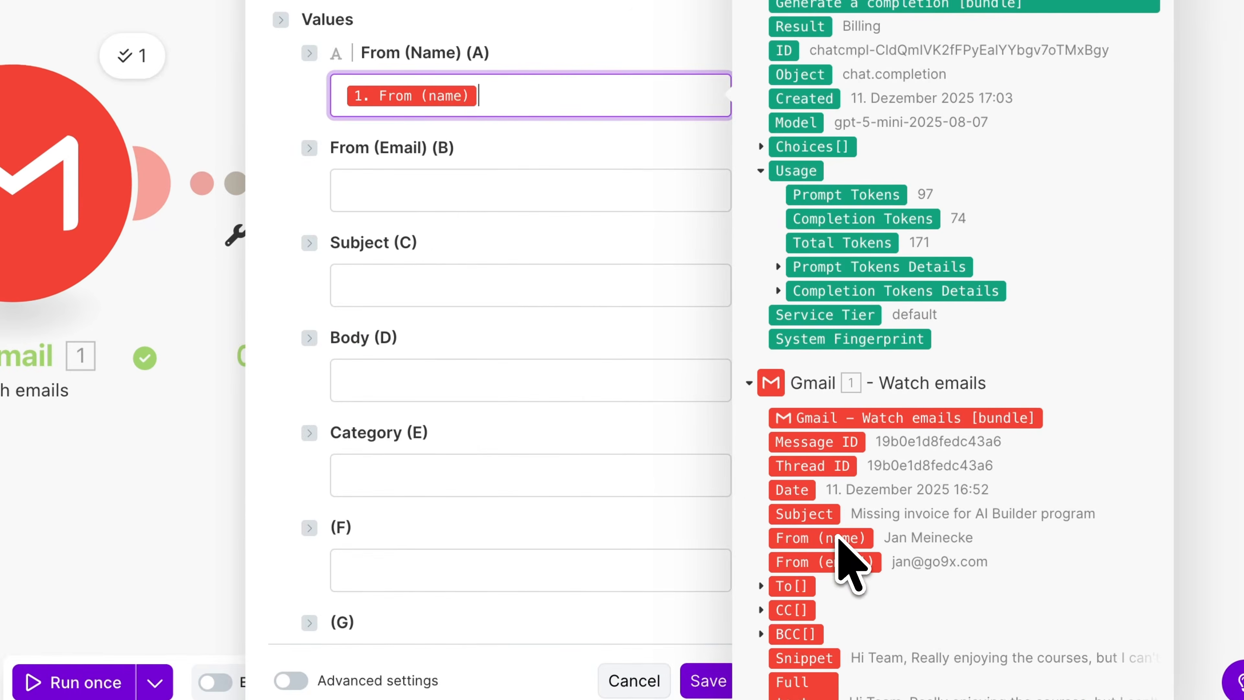
left_click(480, 192)
left_click(862, 561)
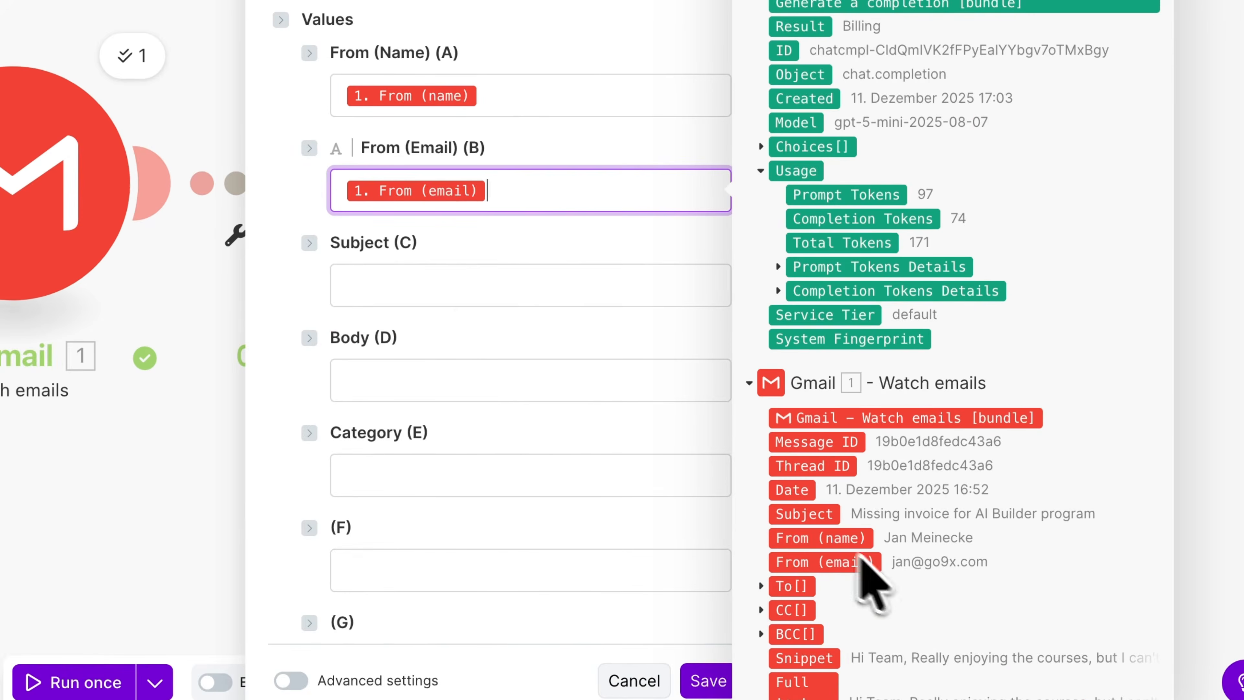
left_click(455, 282)
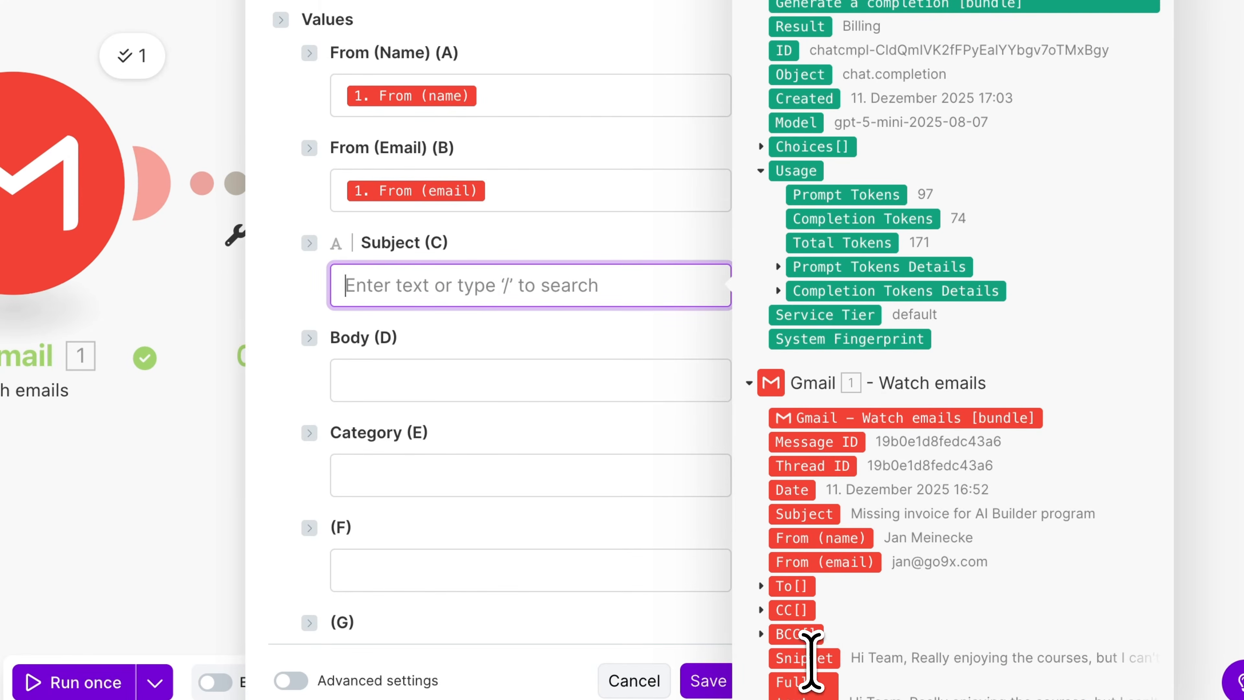
left_click(804, 513)
left_click(600, 381)
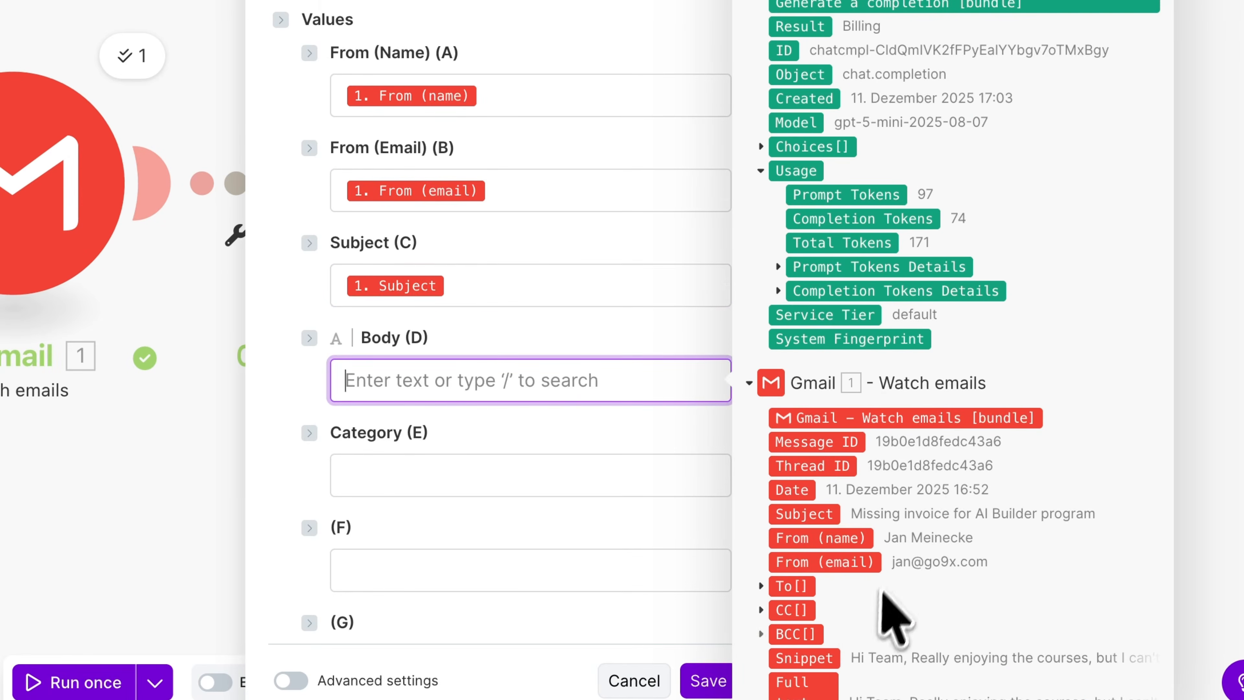
scroll(893, 617, "down", 4)
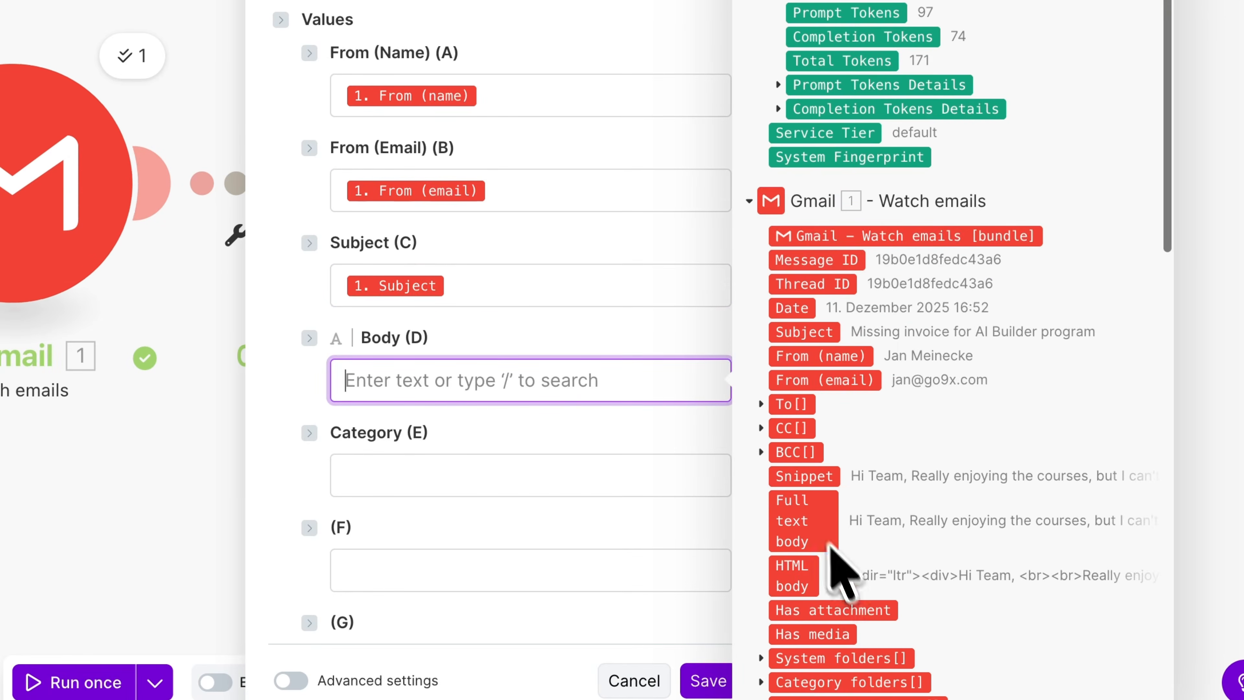
left_click(812, 515)
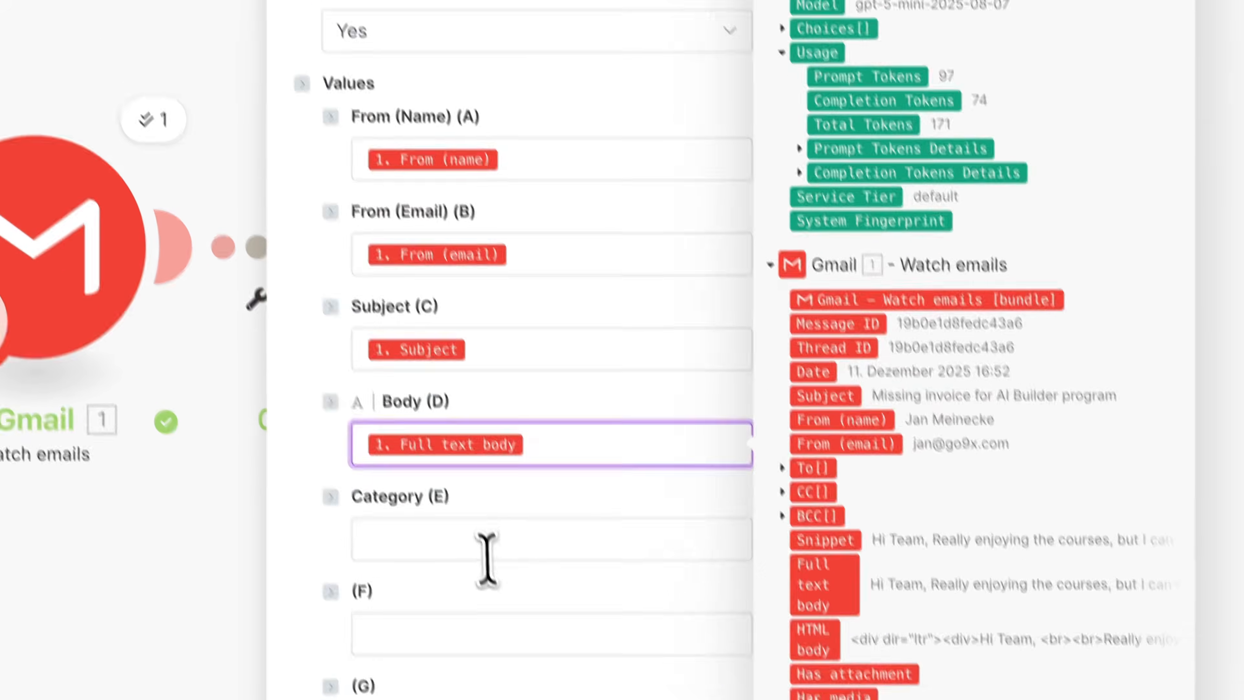
- Map the OpenAI Result into the Category column and save the module despite the empty-value warning
left_click(487, 549)
scroll(965, 344, "up", 4)
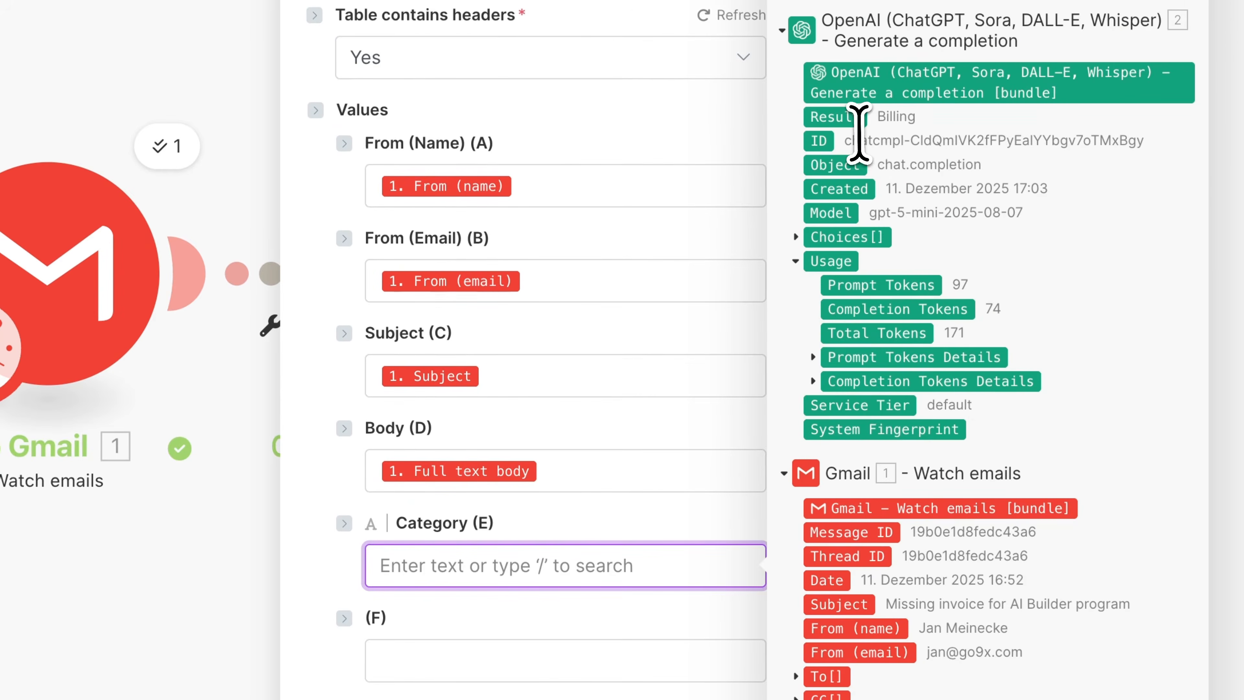
left_click(854, 119)
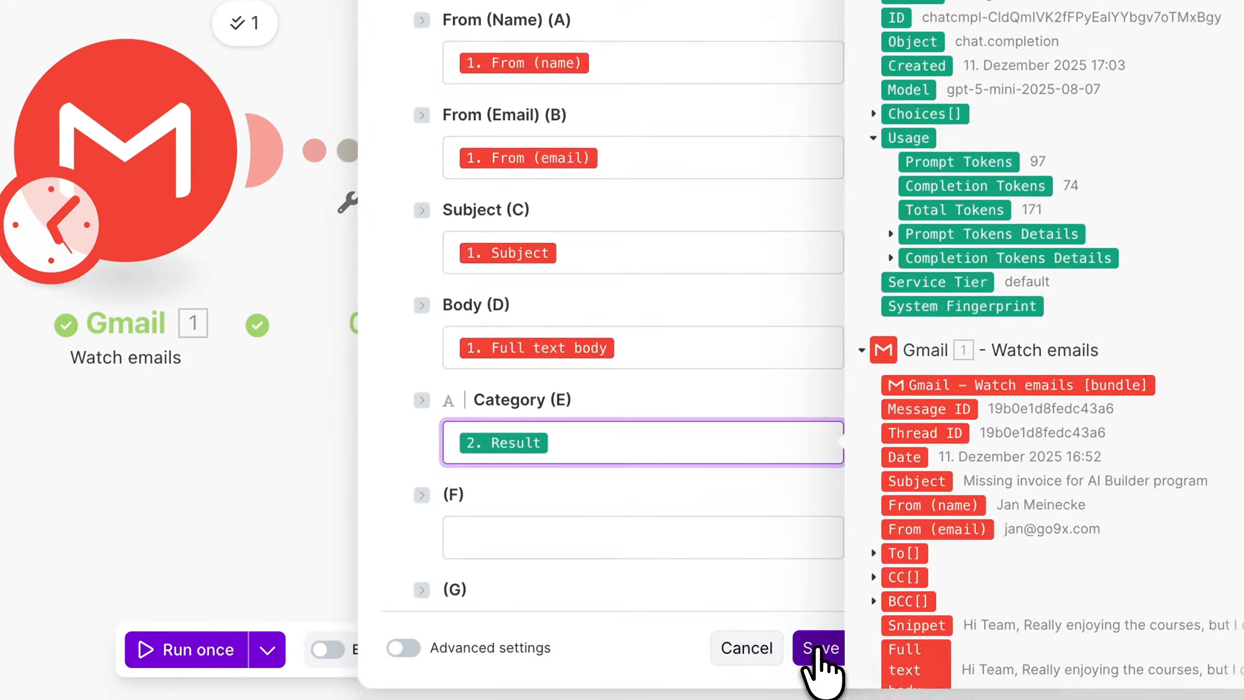
left_click(806, 673)
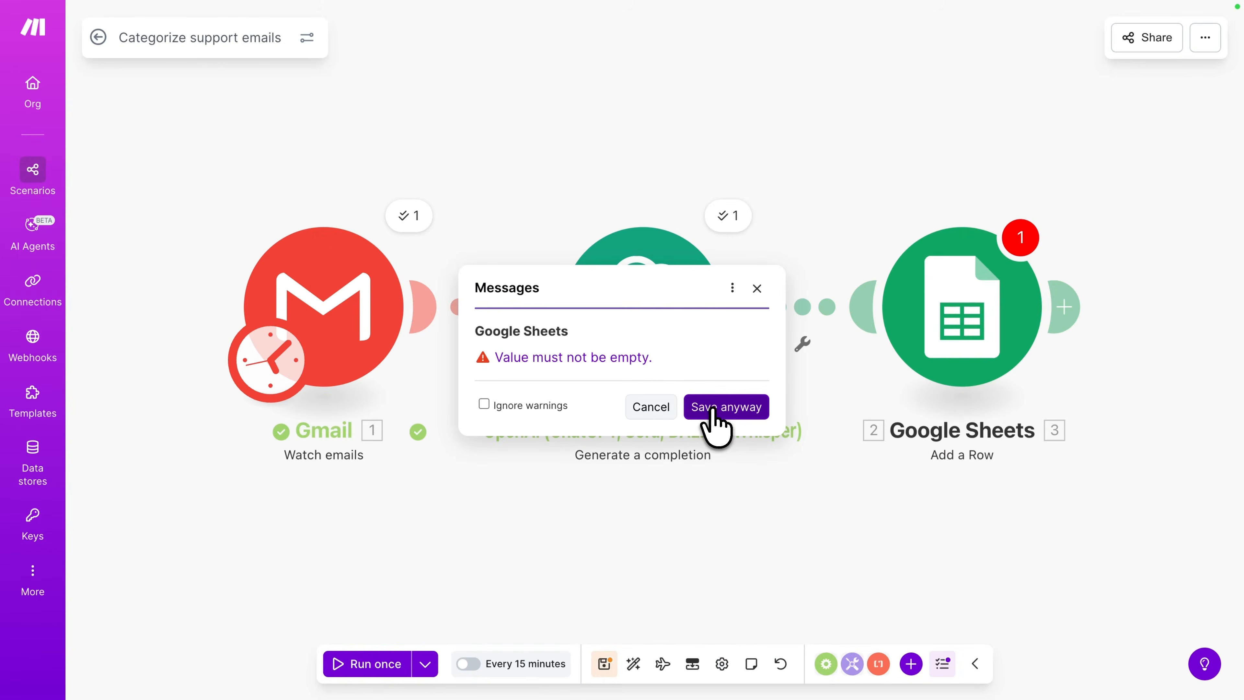
left_click(716, 407)
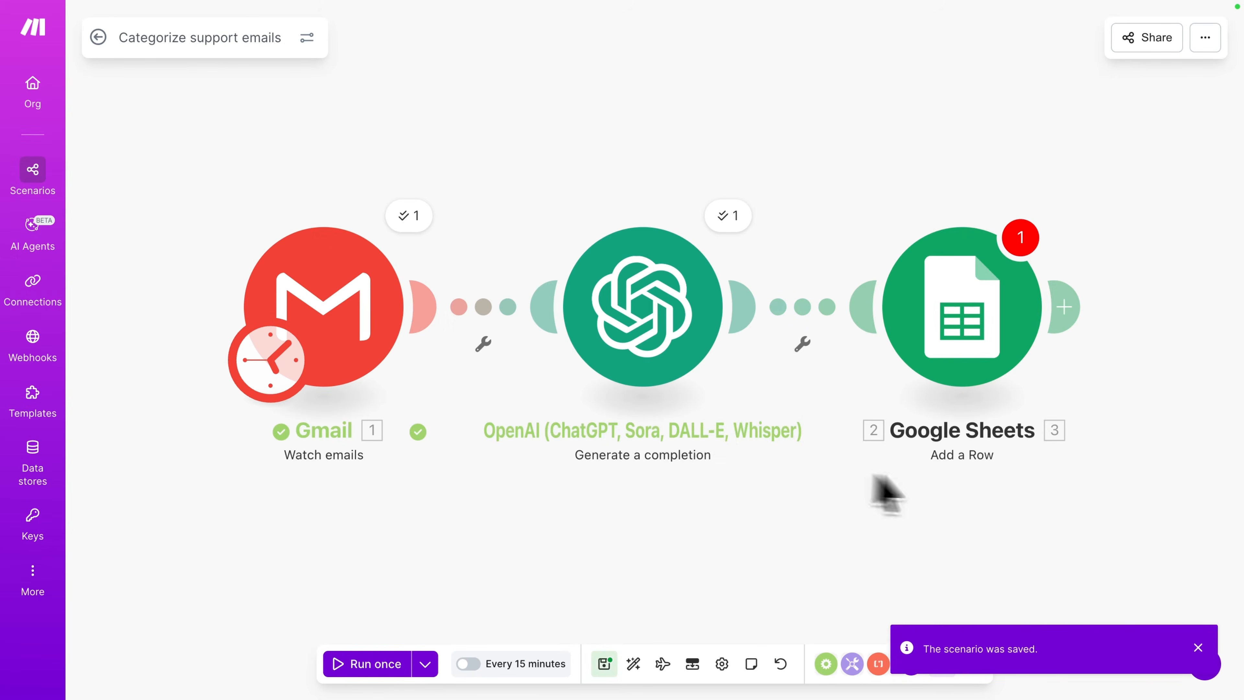
- Reopen the Google Sheets module to review its column mappings, then save the module and scenario
left_click(969, 326)
scroll(632, 316, "up", 10)
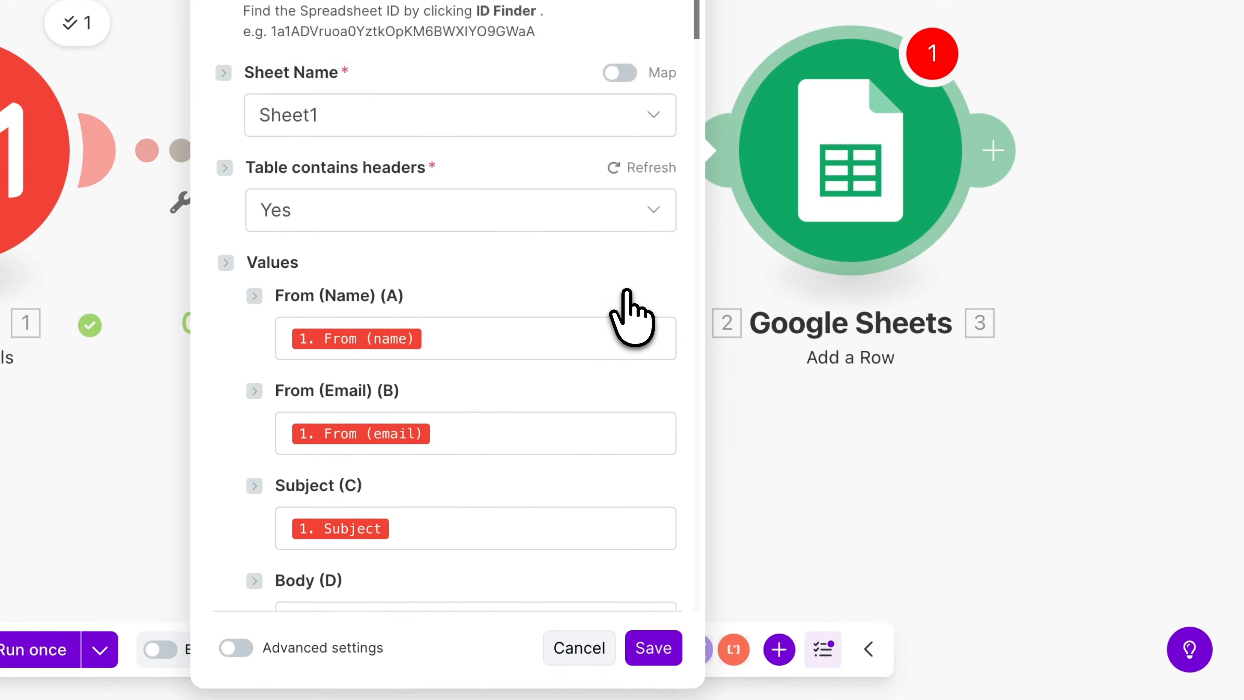
scroll(632, 316, "down", 7)
scroll(636, 319, "down", 5)
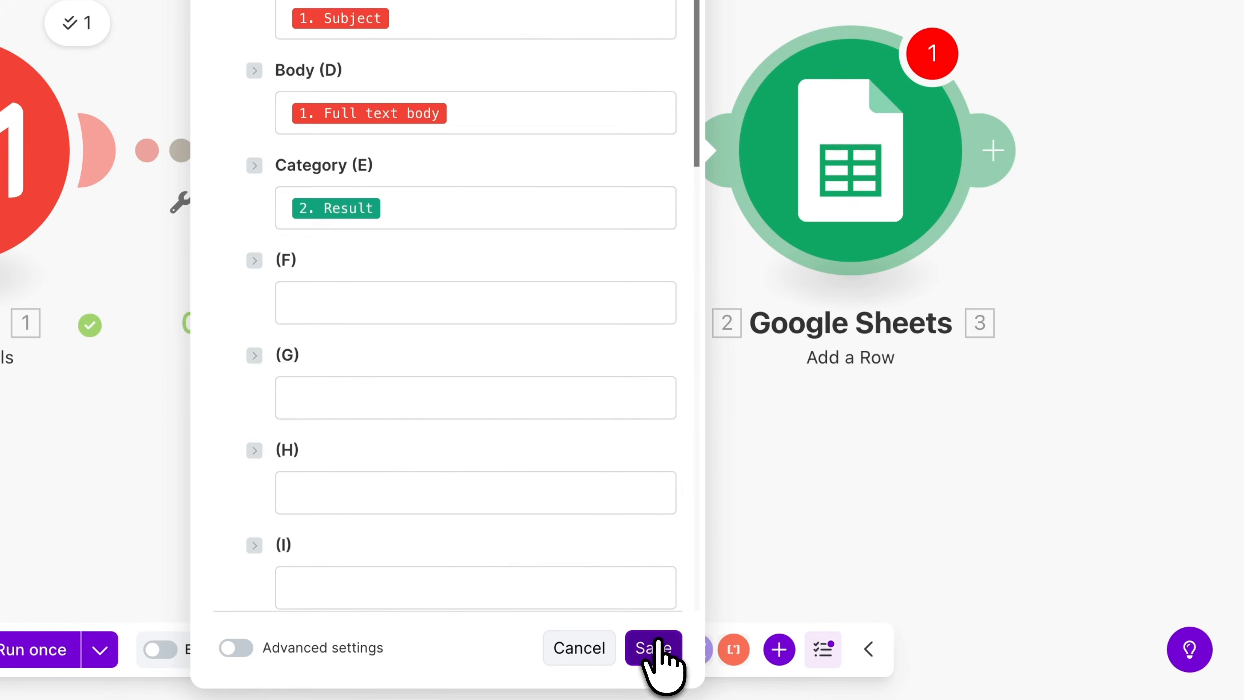
left_click(649, 648)
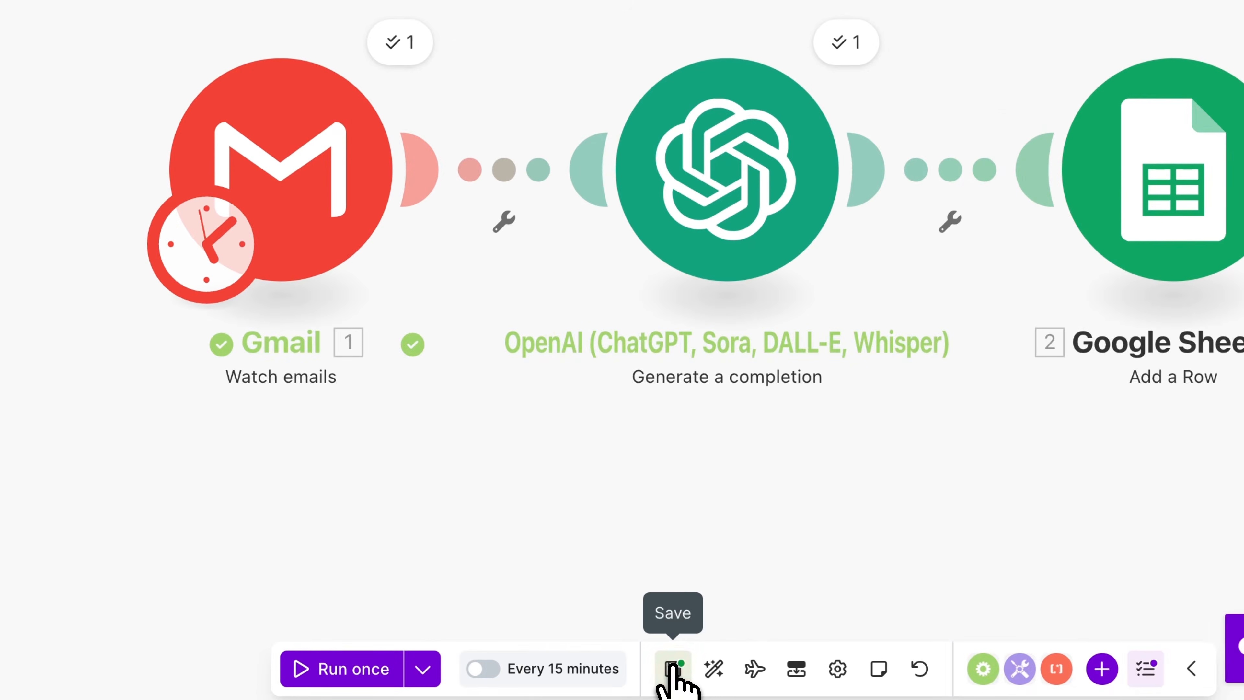
left_click(674, 669)
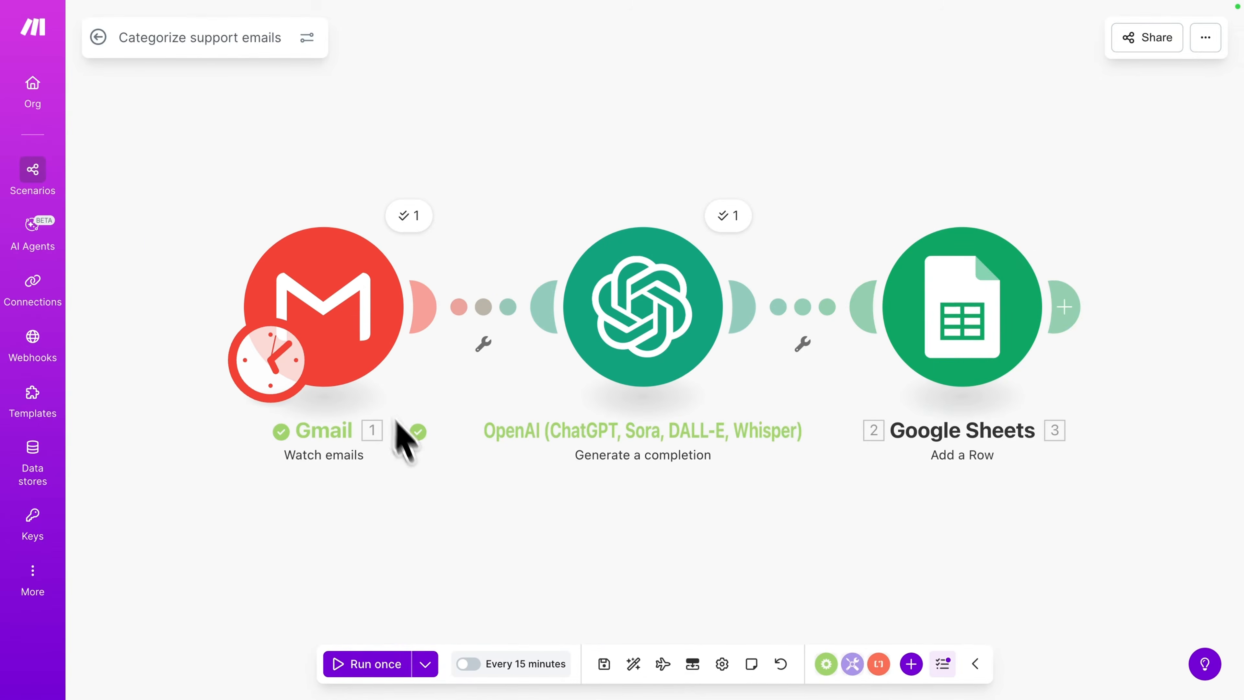
- Run the scenario once with existing data from the 11.12.2025 17:03:43 run
left_click(425, 663)
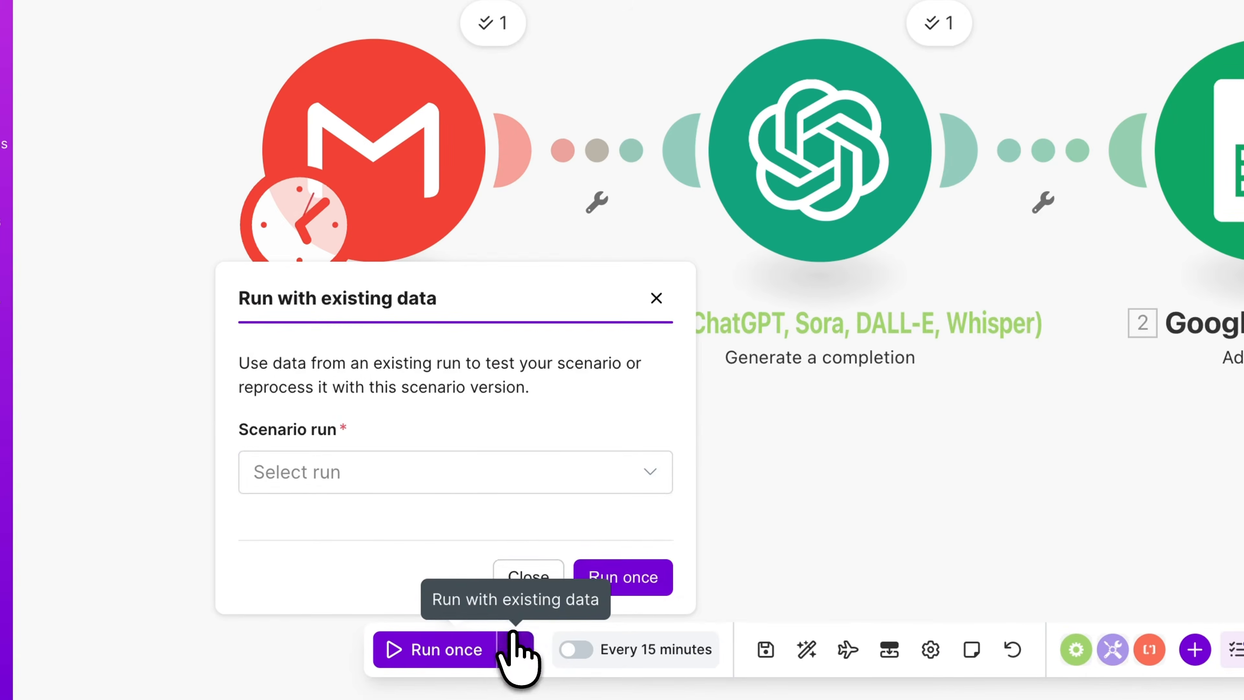
left_click(461, 469)
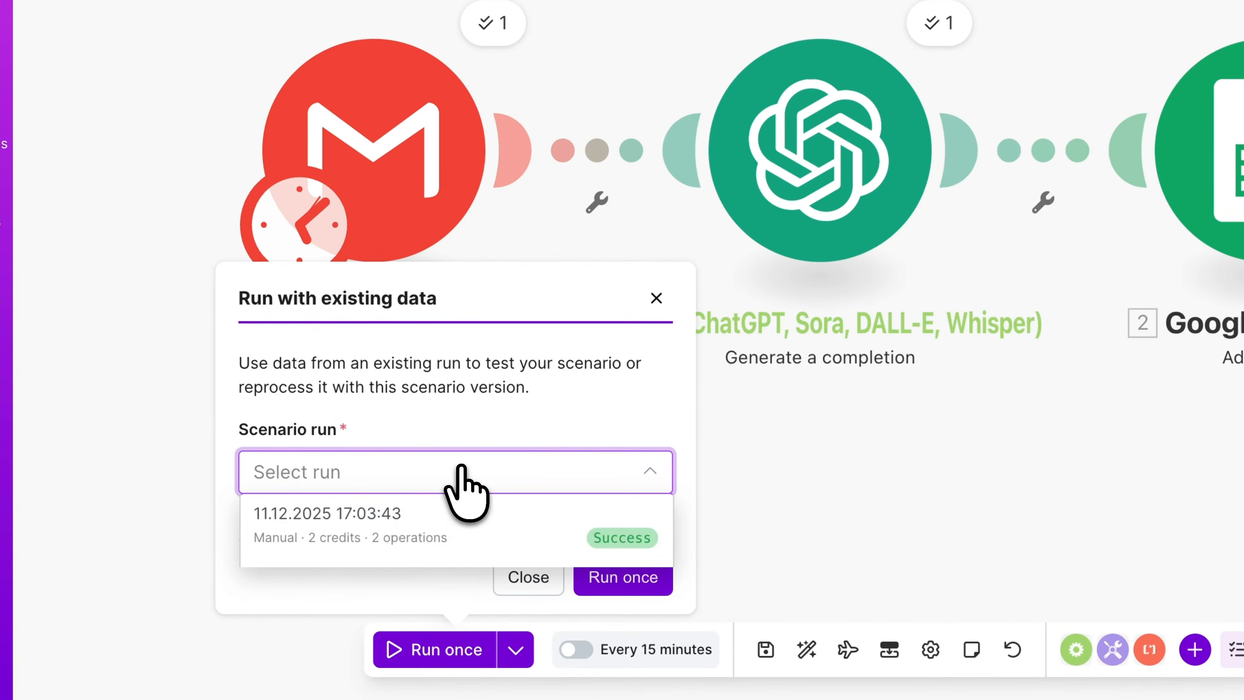
left_click(394, 526)
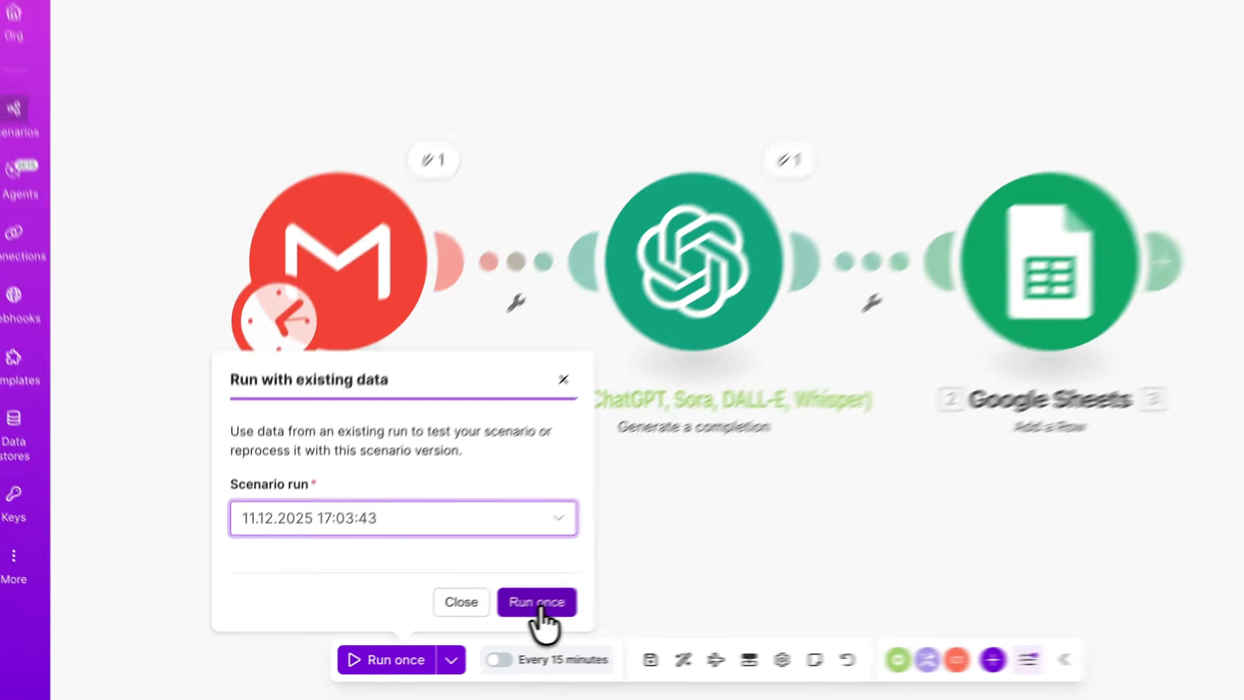
left_click(626, 578)
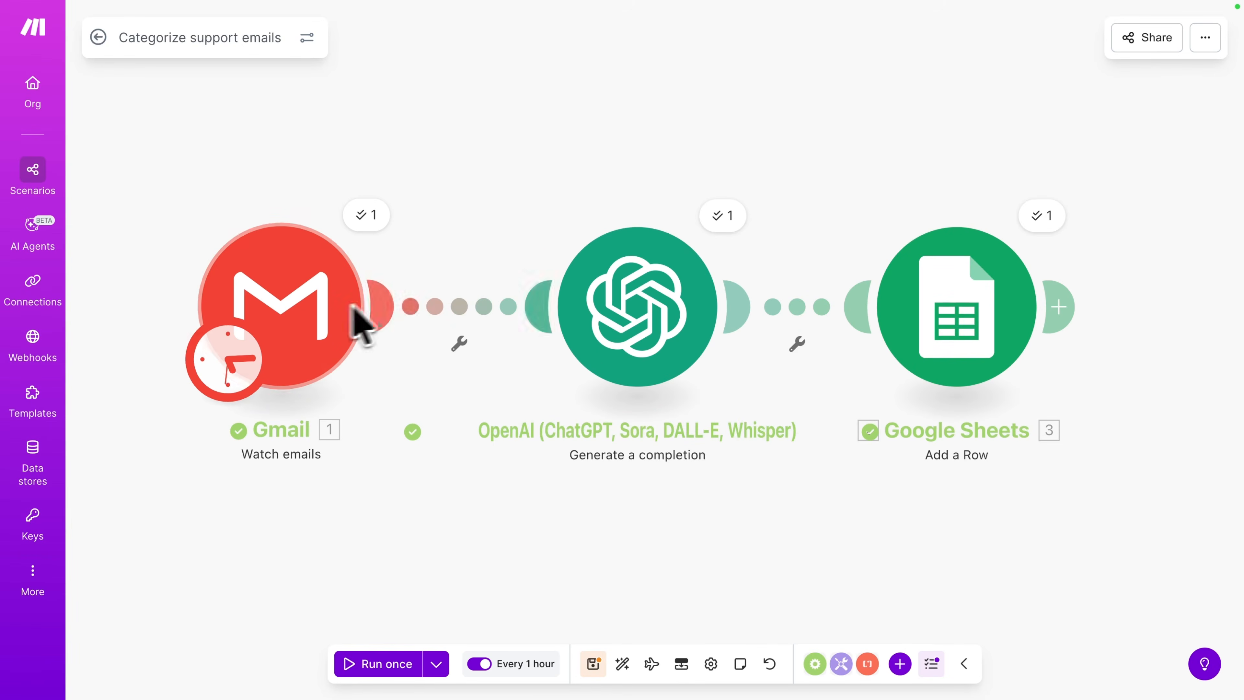
- Add an advanced scheduling item to the hourly schedule and set its start time to 09:00
mouse_move(352, 305)
left_mouse_down()
mouse_move(343, 262)
mouse_move(333, 299)
left_mouse_up()
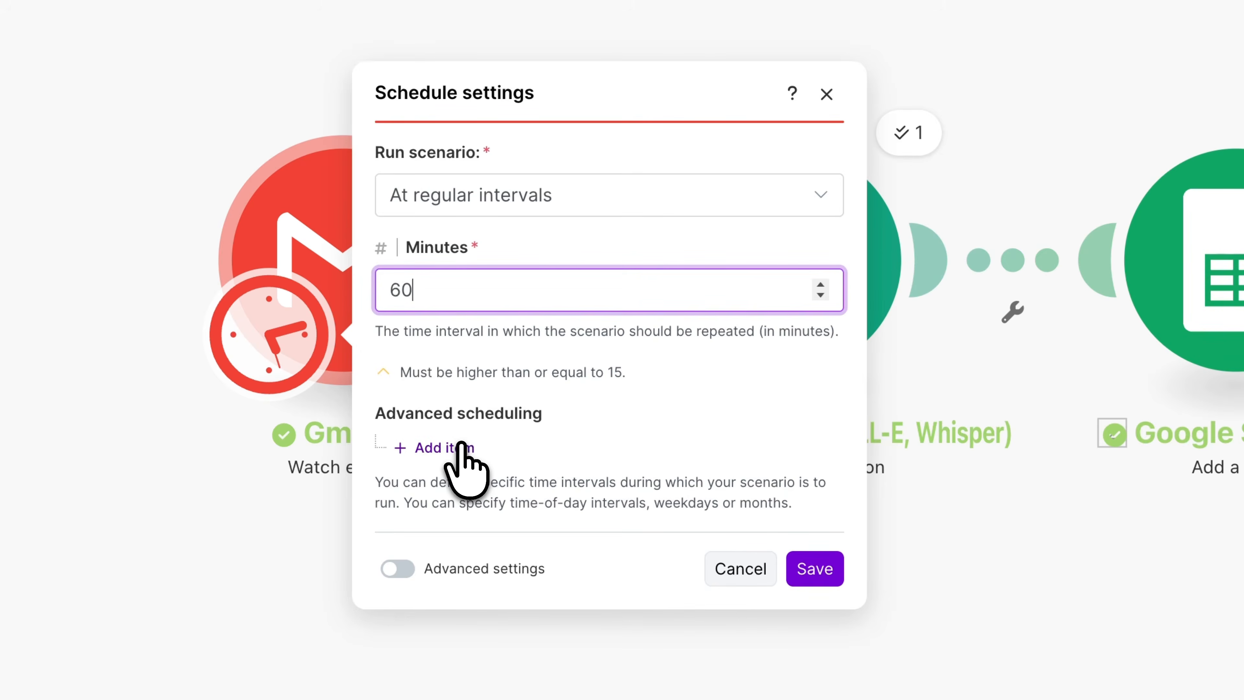
left_click(441, 447)
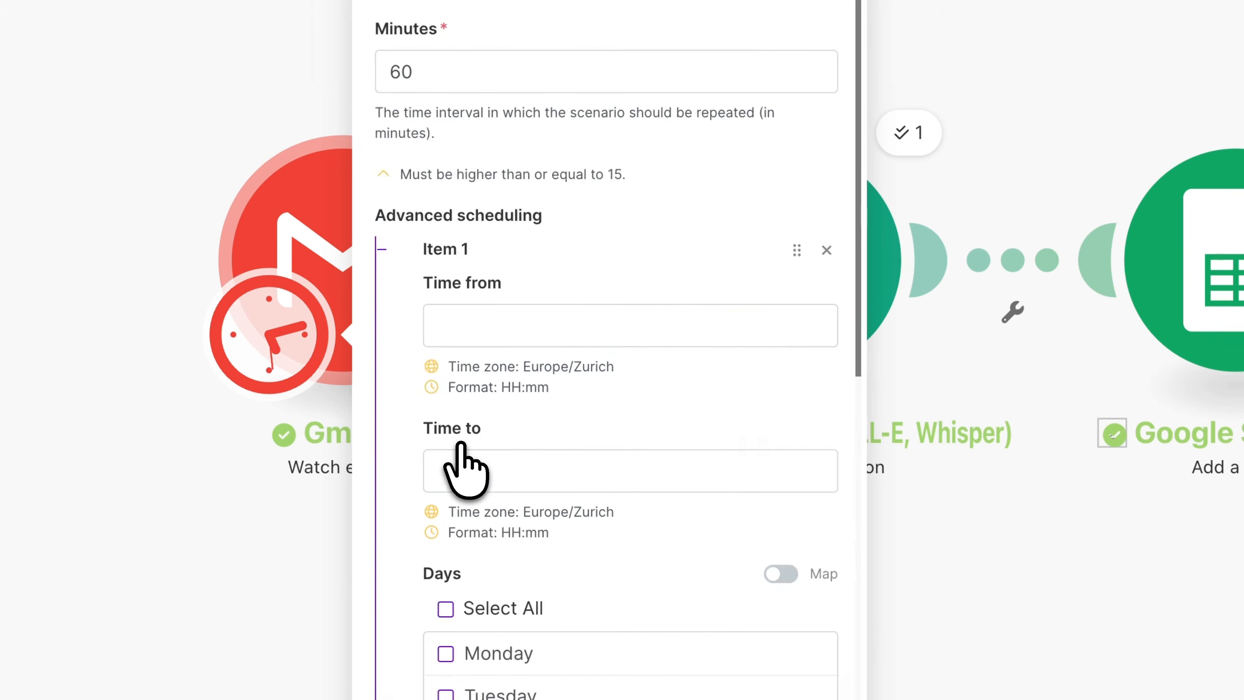
left_click(502, 324)
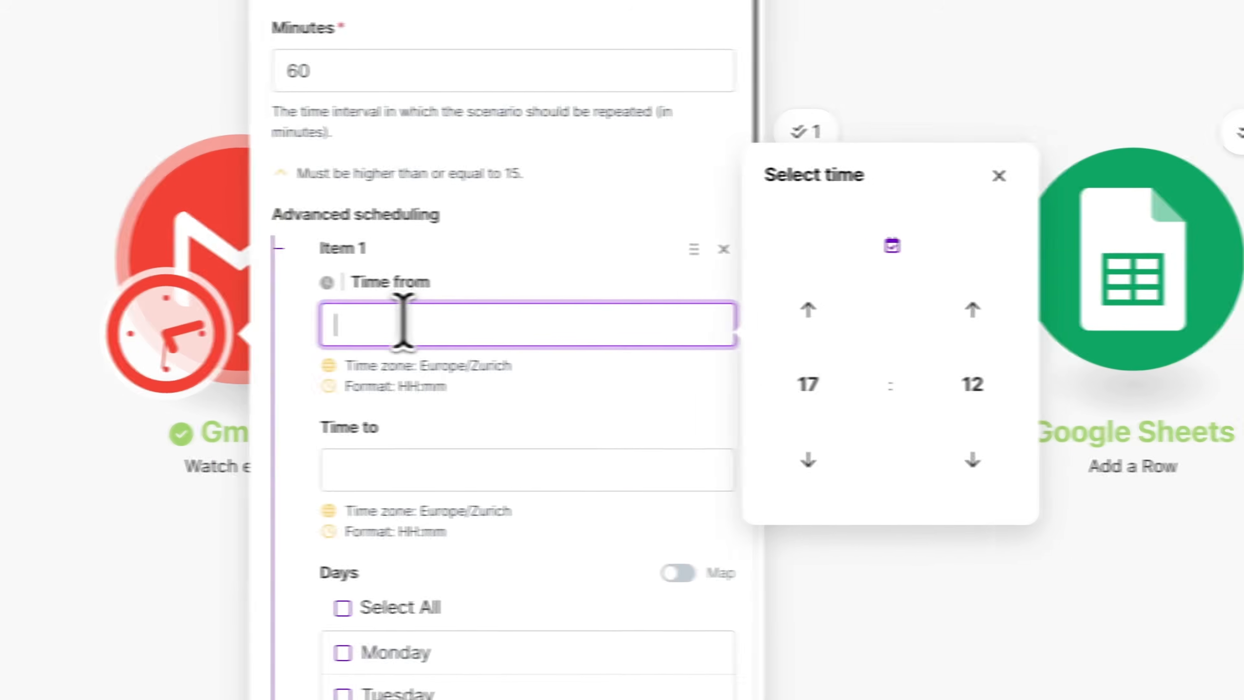
left_click(774, 384)
left_click(833, 377)
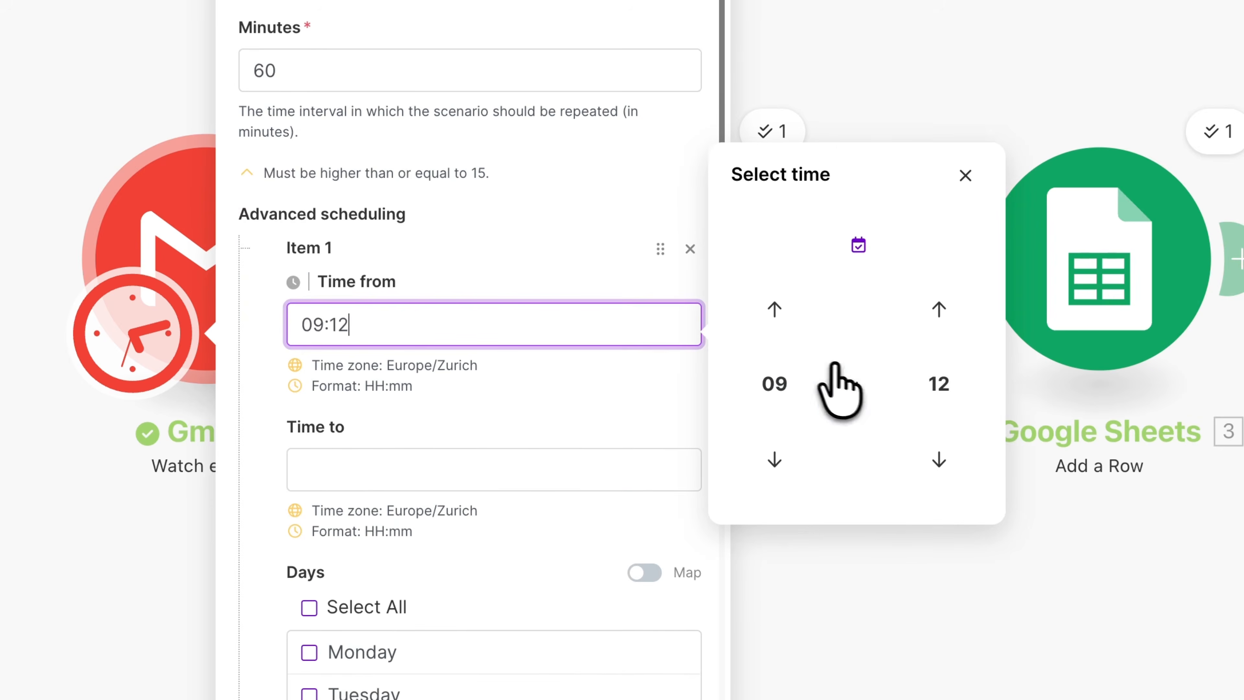
left_click(923, 395)
left_click(762, 321)
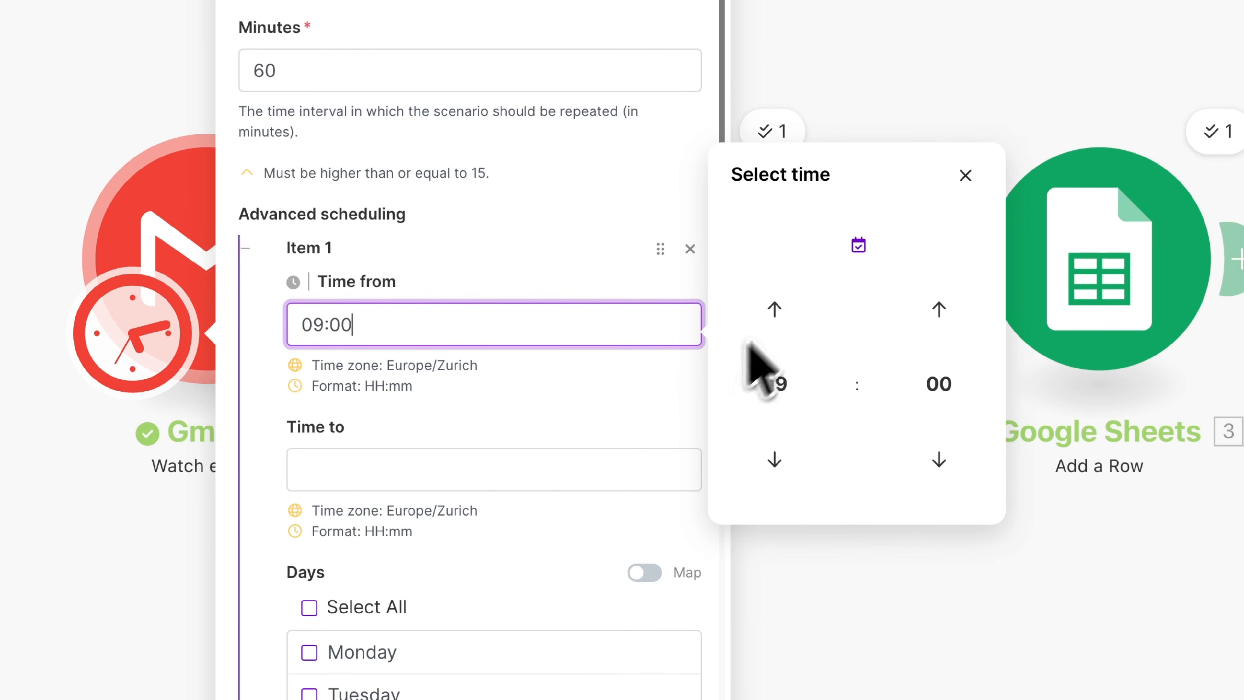
- Set the scheduling item's end time to 17:00
left_click(404, 468)
left_click(930, 529)
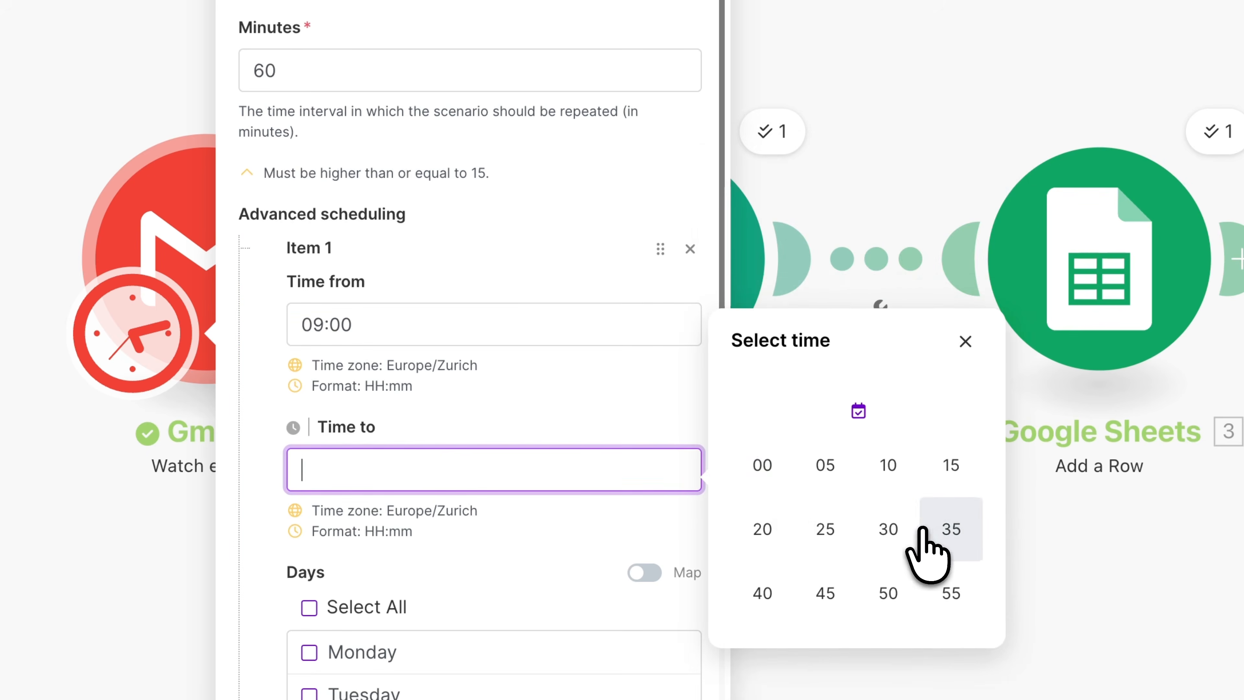
left_click(769, 470)
left_click(564, 583)
- Restrict the scheduling item to weekdays, Monday through Friday
scroll(563, 584, "down", 7)
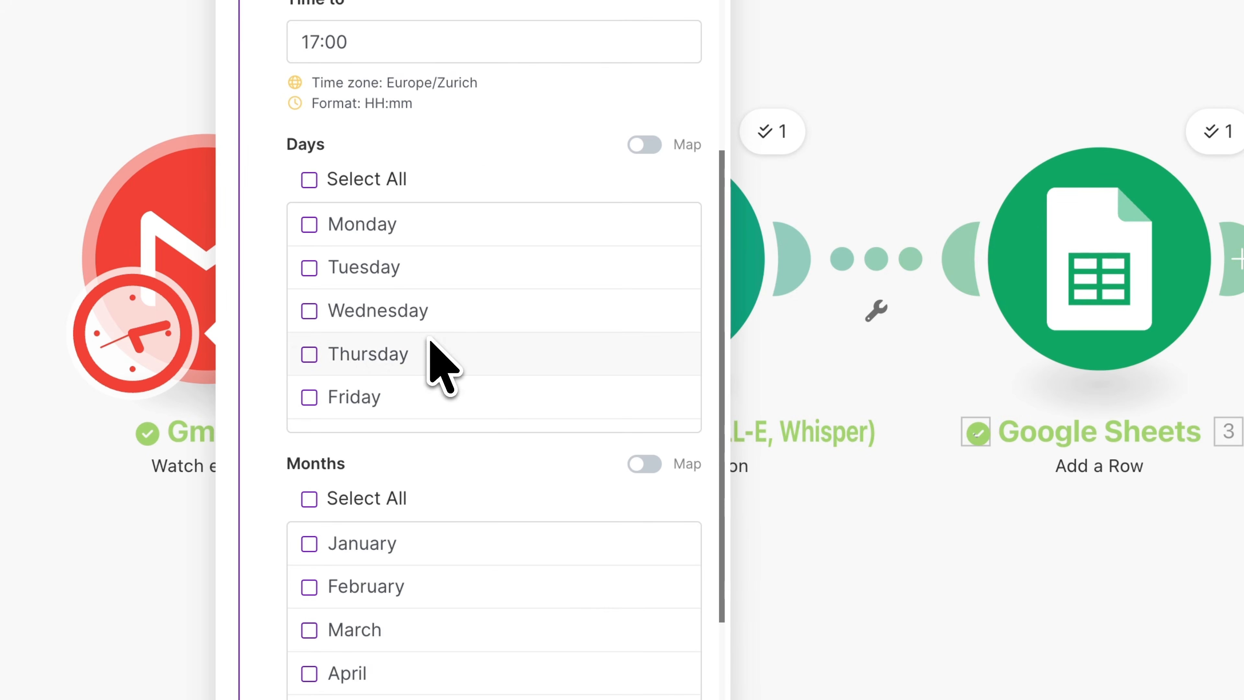
left_click(309, 180)
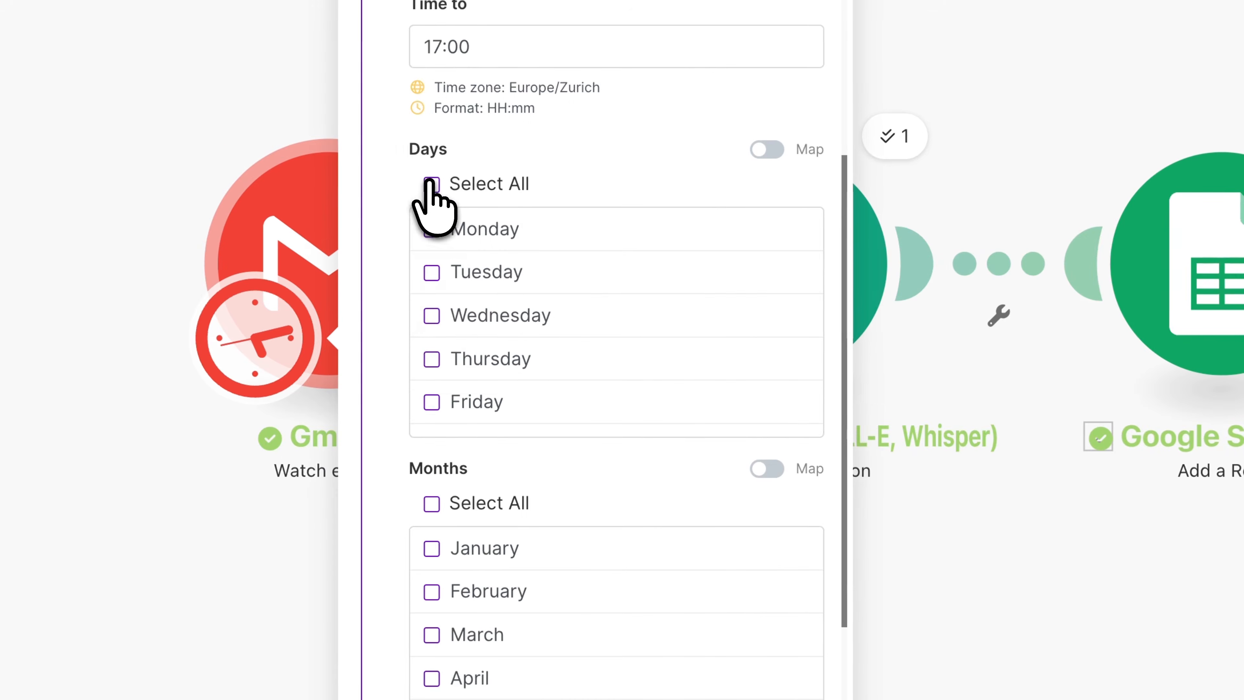
scroll(513, 306, "down", 2)
left_click(432, 371)
scroll(509, 387, "up", 2)
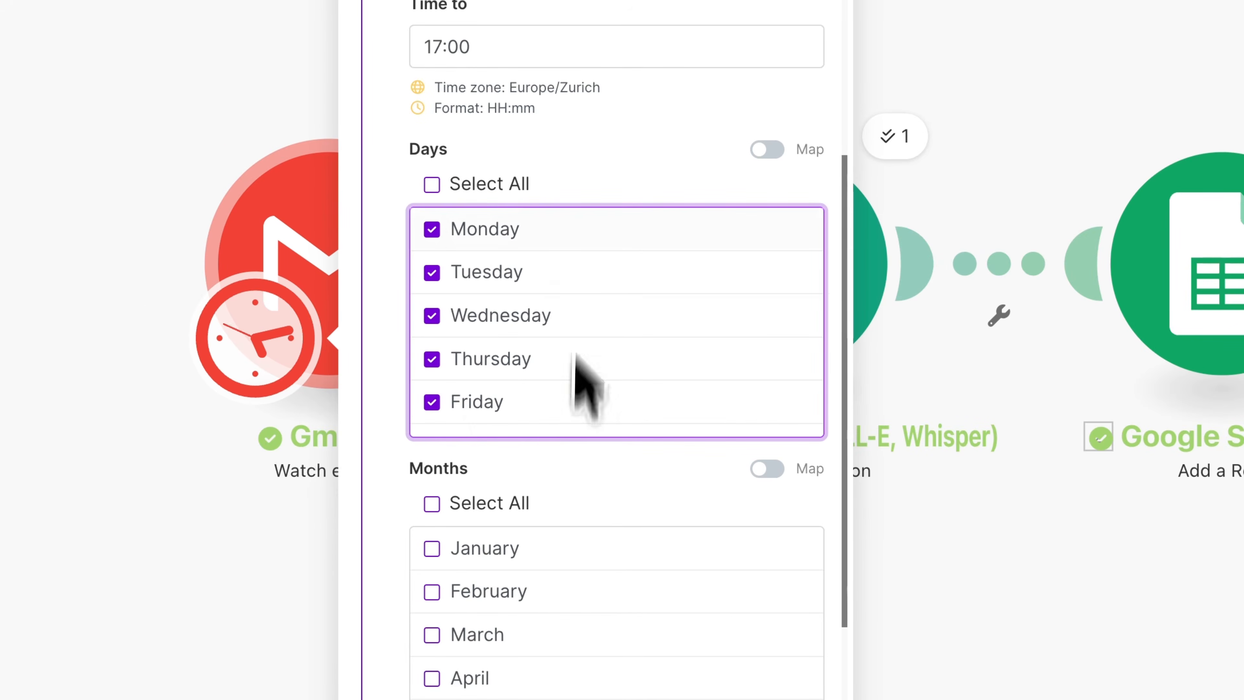
- Select all months for the scheduling item and save the schedule settings
left_click(431, 503)
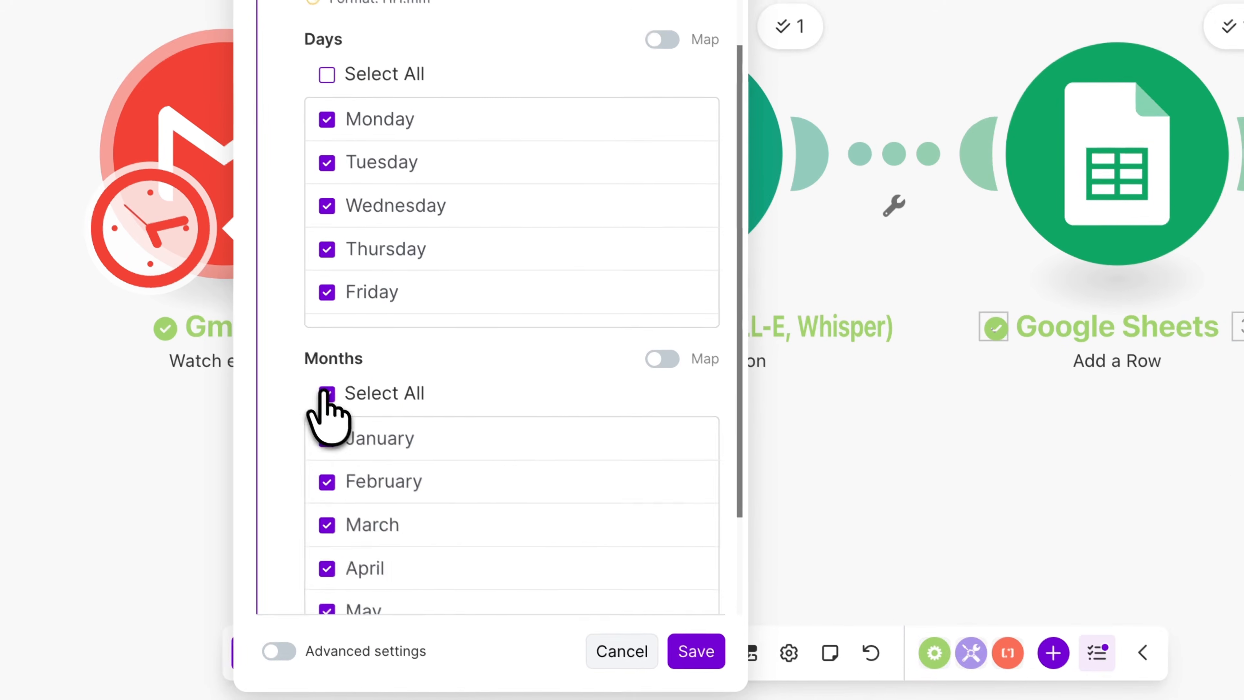
scroll(444, 494, "down", 6)
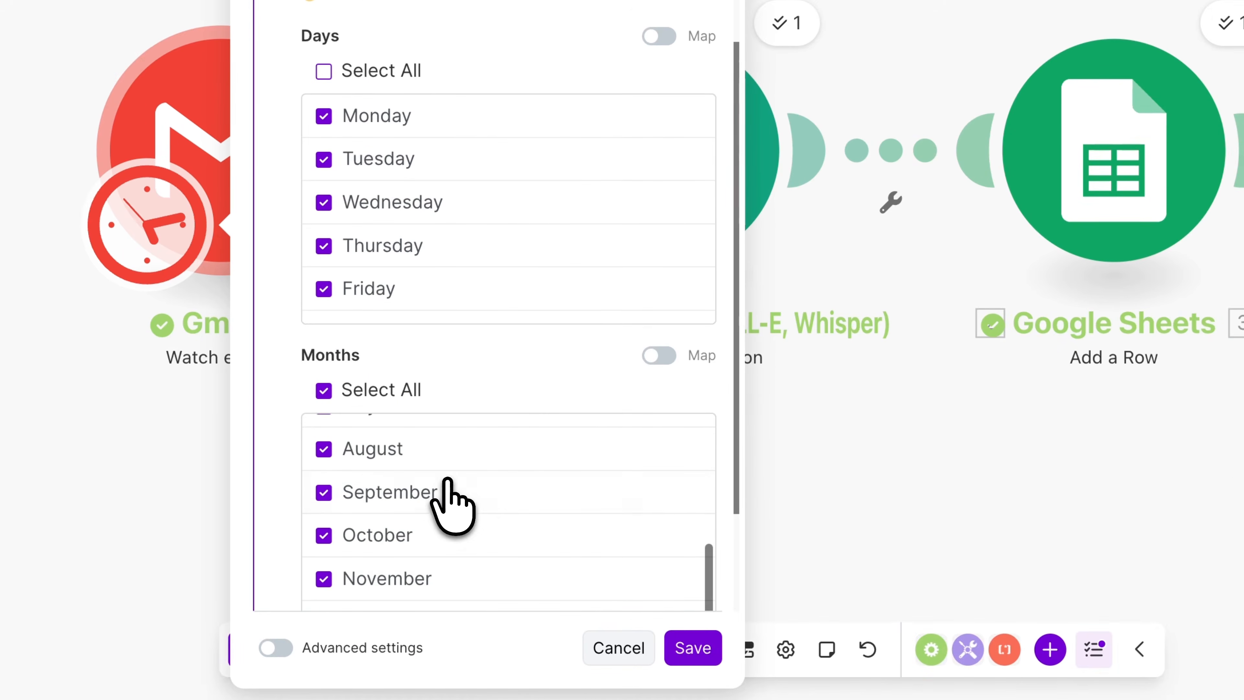
left_click(693, 649)
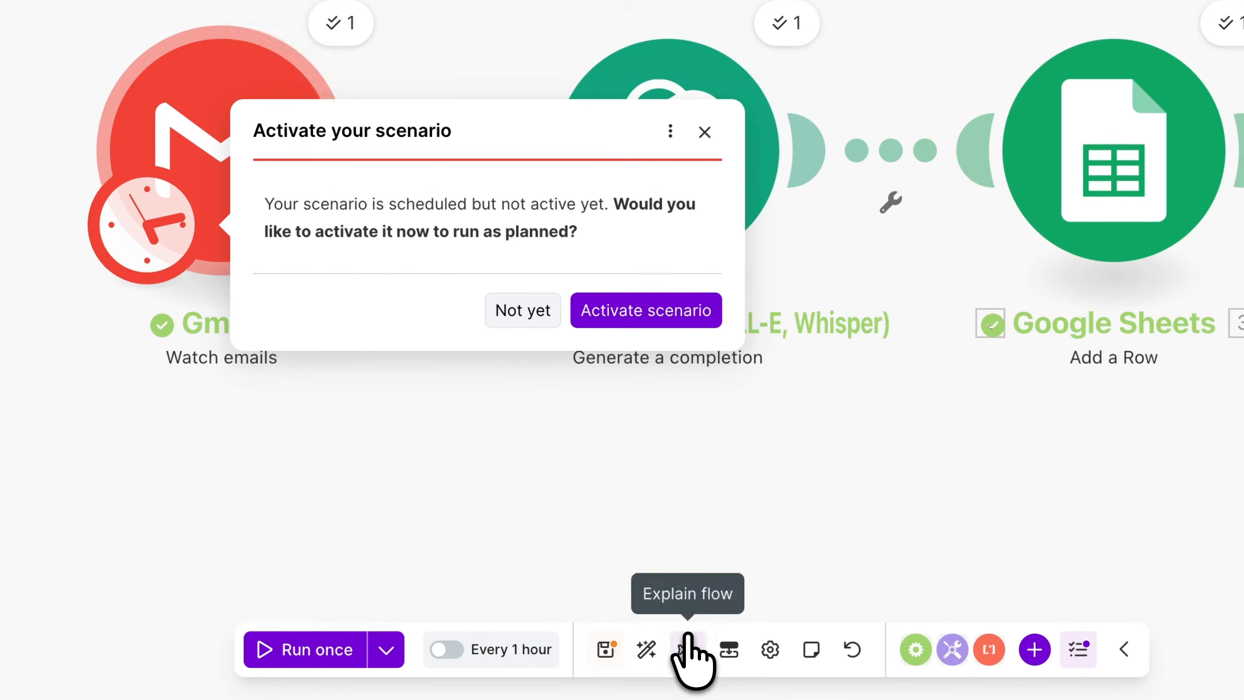
- Activate the scenario to run as scheduled and save it
left_click(683, 308)
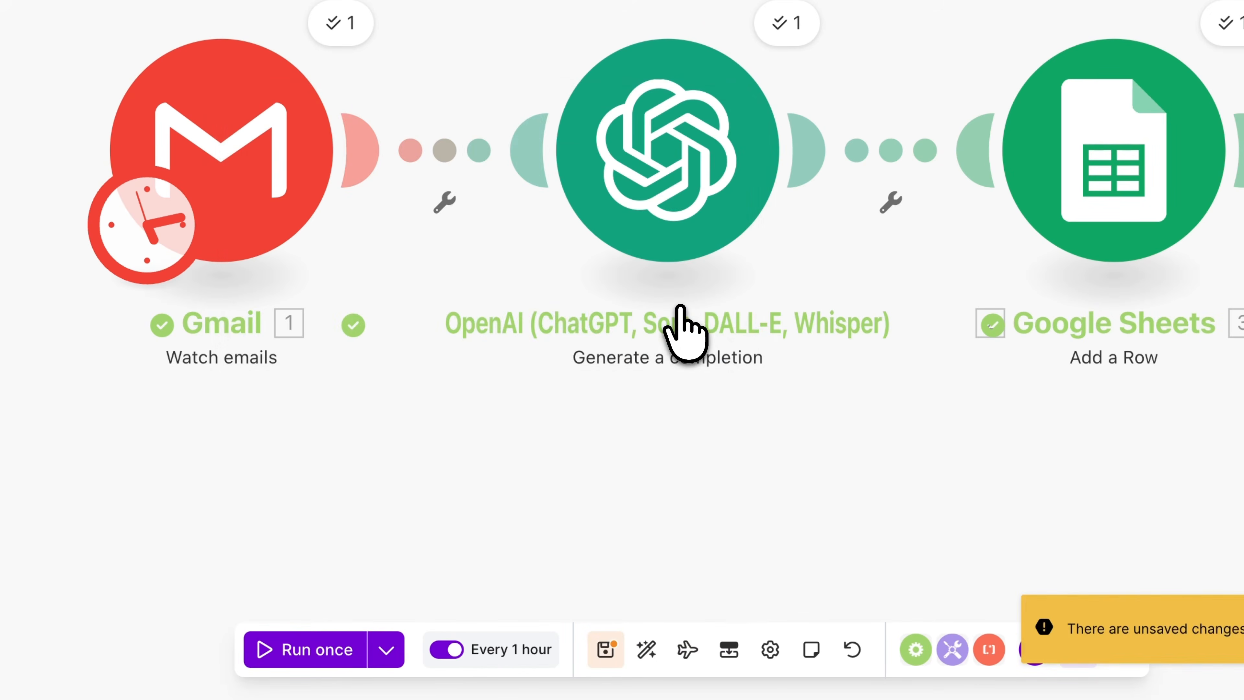
left_click(609, 646)
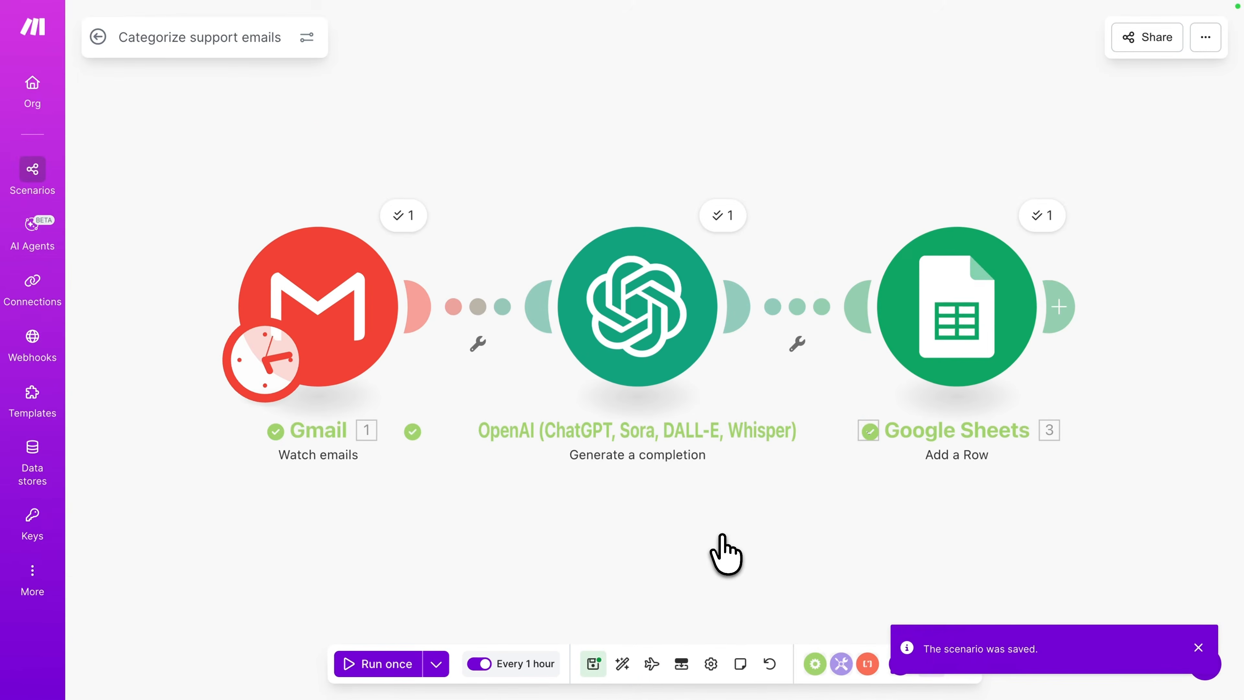